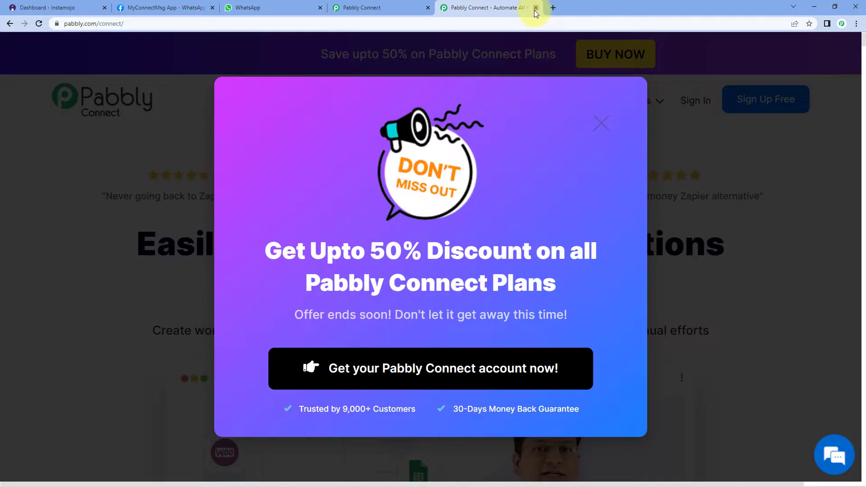
Close the landing tab and create a workflow named 'Instamojo to WhatsApp'.
click(536, 9)
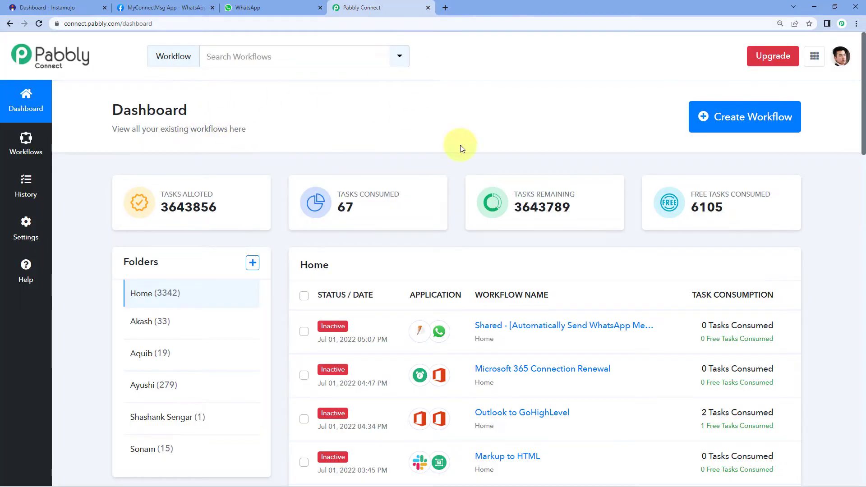
click(731, 117)
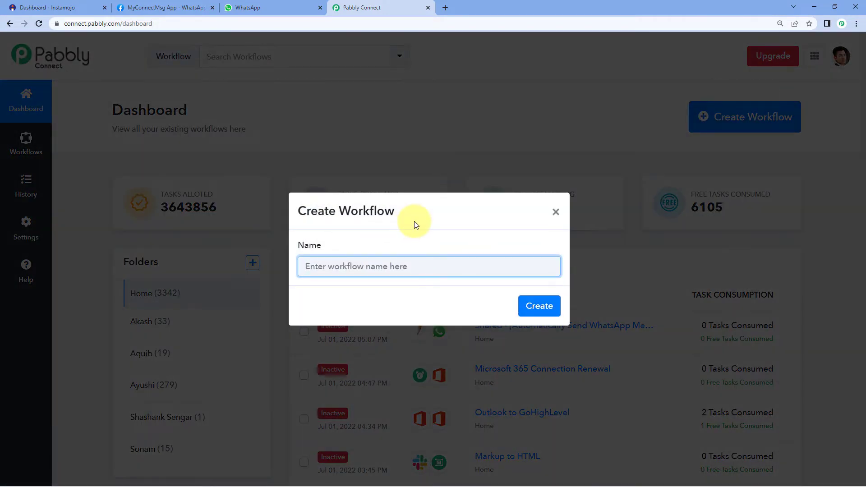
text(Instamojo to WhatsApp)
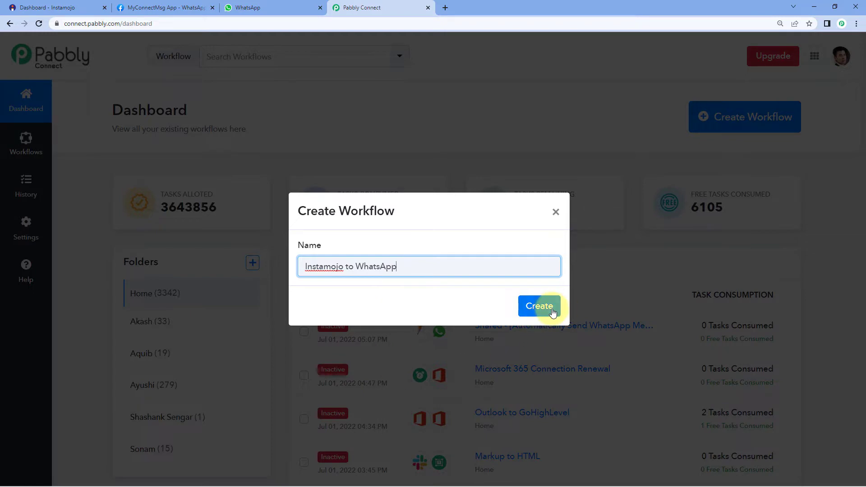
click(552, 310)
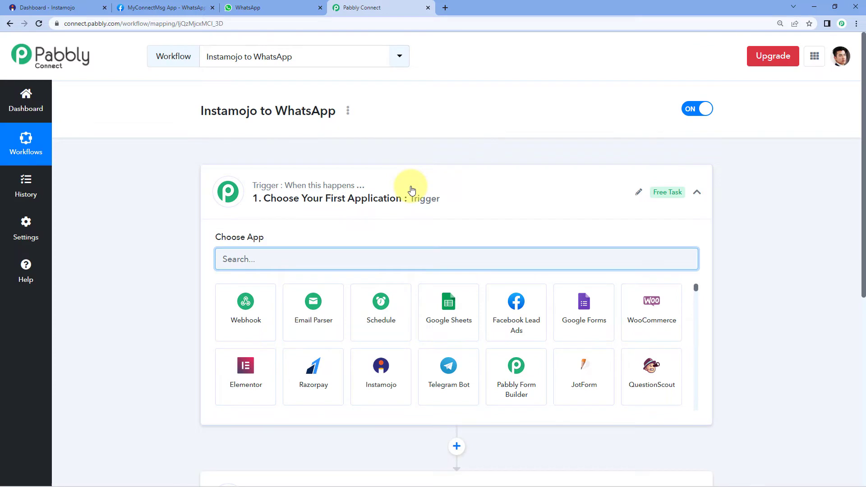
Search 'Insta' and choose Instamojo as the trigger app.
click(408, 189)
scroll(221, 200, down, 1)
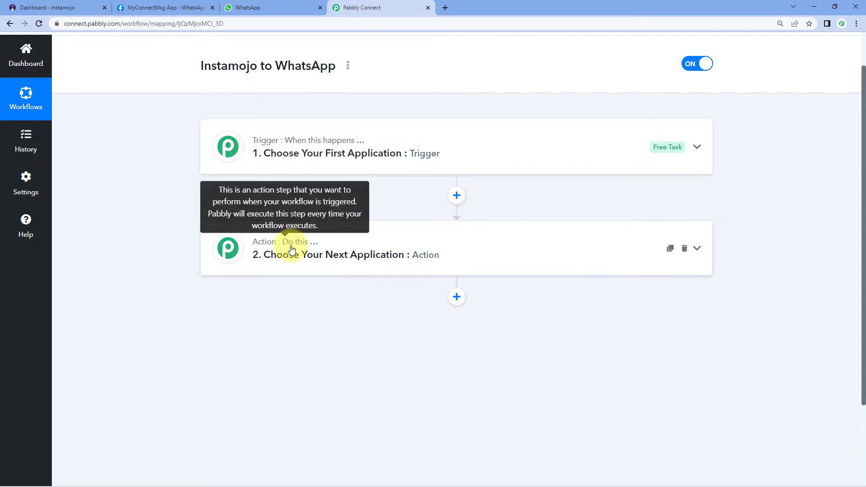
click(445, 134)
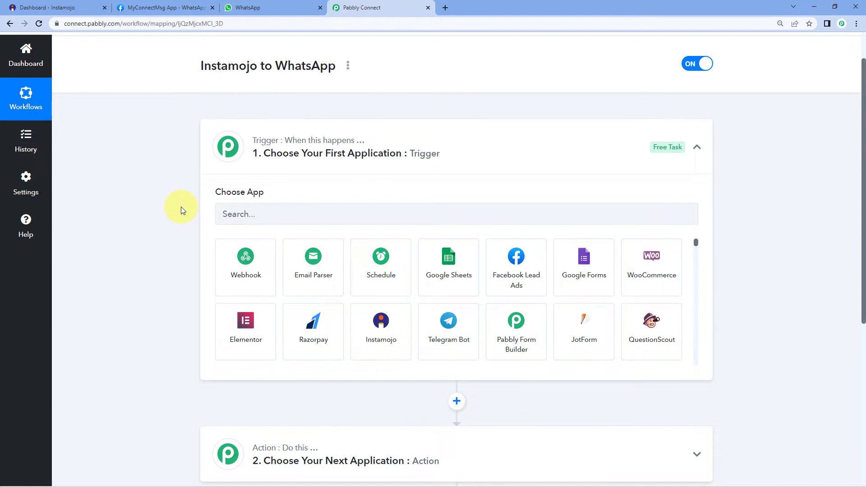
scroll(181, 207, down, 1)
click(250, 169)
text(Insta)
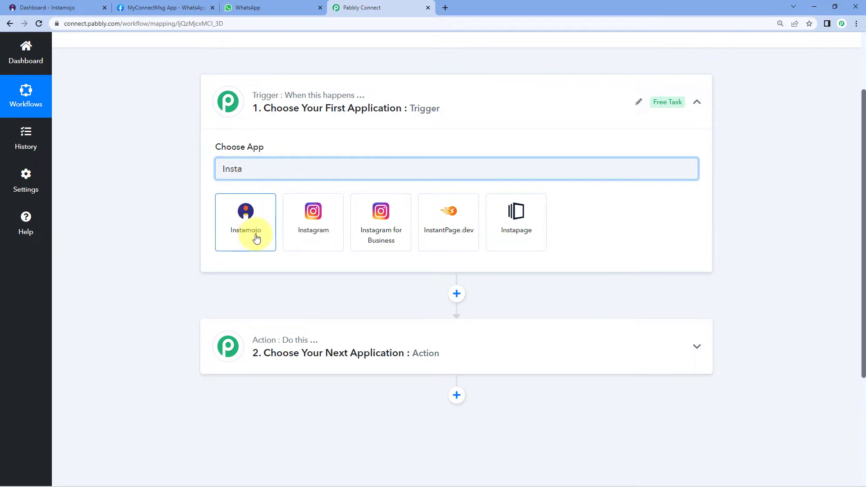
click(244, 235)
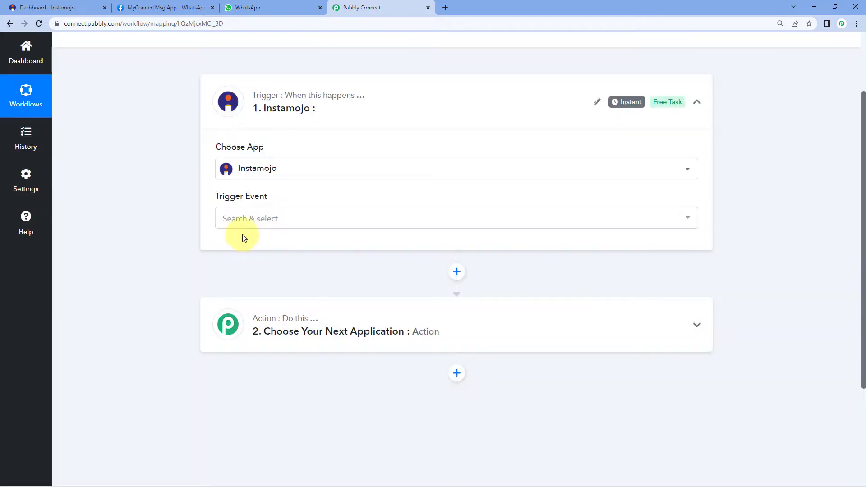
Set the trigger event to New Sale and copy its webhook URL.
click(281, 221)
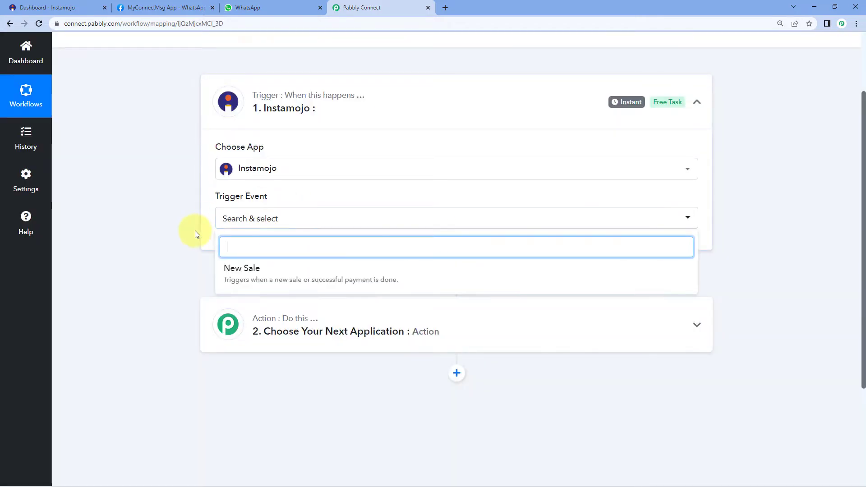
scroll(195, 232, down, 1)
click(276, 232)
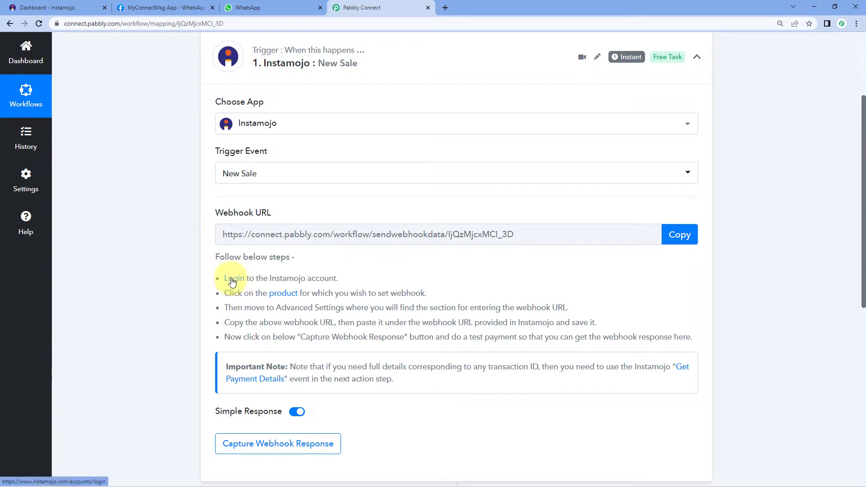
drag(221, 271, 661, 338)
click(680, 235)
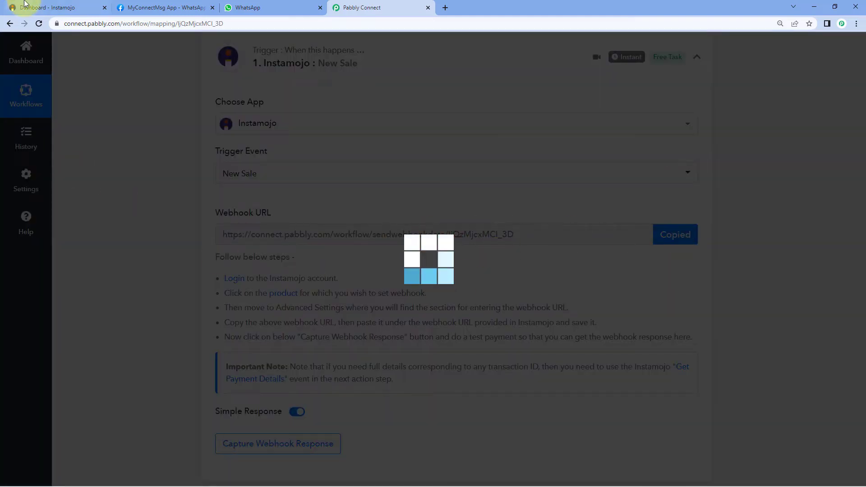
In Instamojo, start a new payment link as a Smart Link.
click(68, 8)
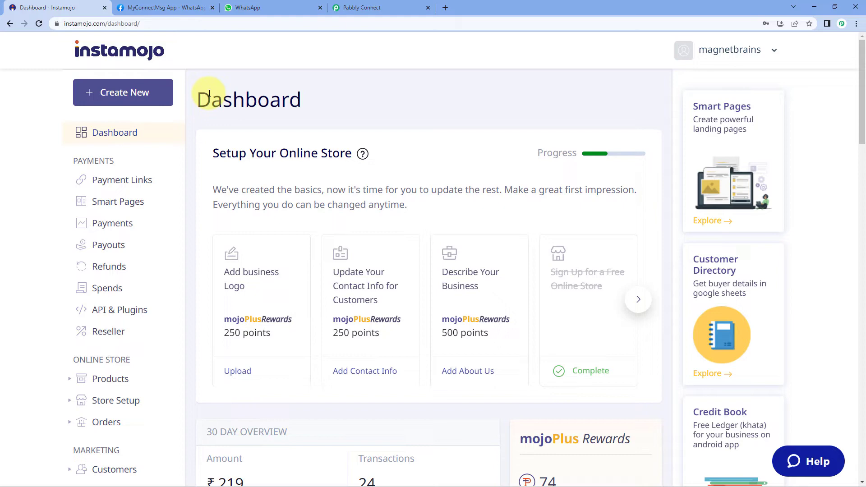
click(103, 94)
mouse_move(294, 275)
click(278, 321)
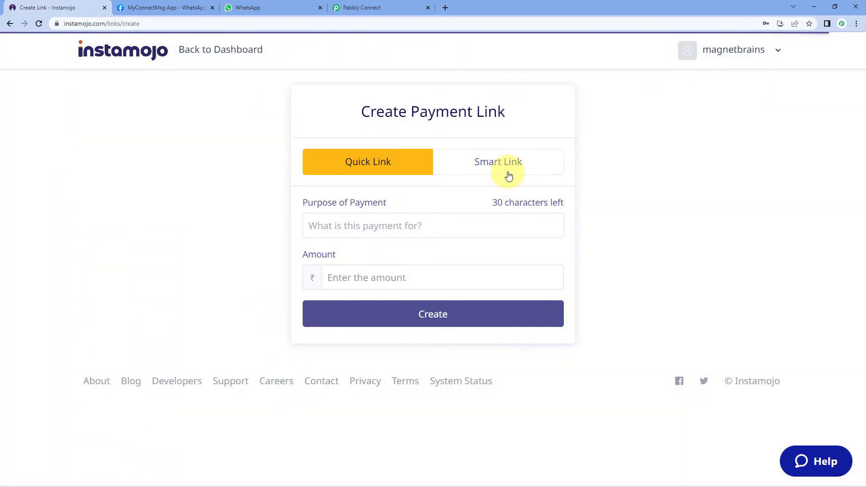
click(509, 175)
Enter purpose 'Career Counselling Sessions' with flat pricing of ₹9 and continue to customization.
click(360, 232)
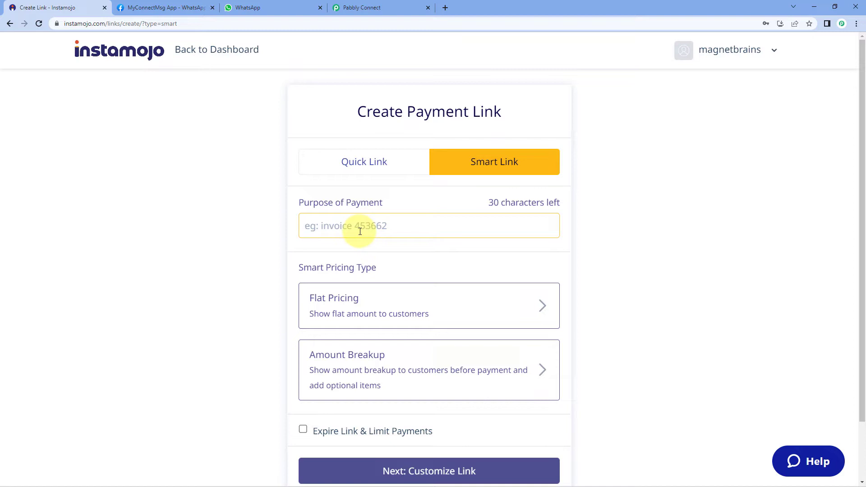
text(Career Counselling Sessions)
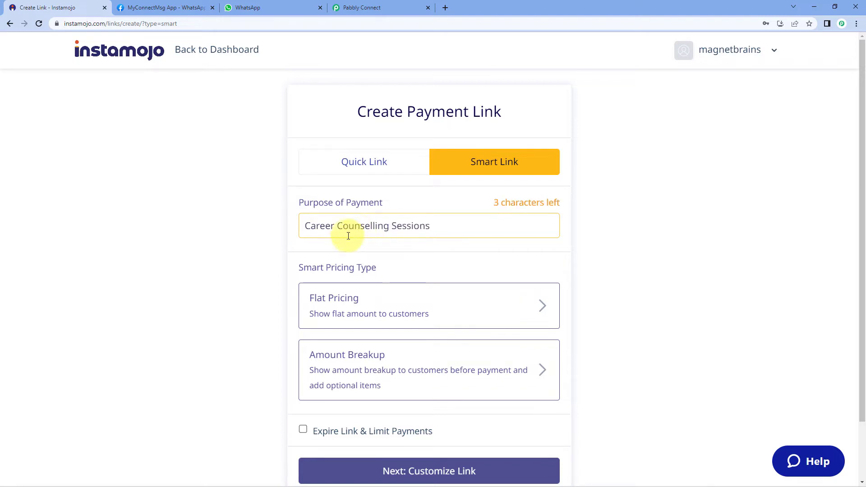
click(366, 302)
click(338, 325)
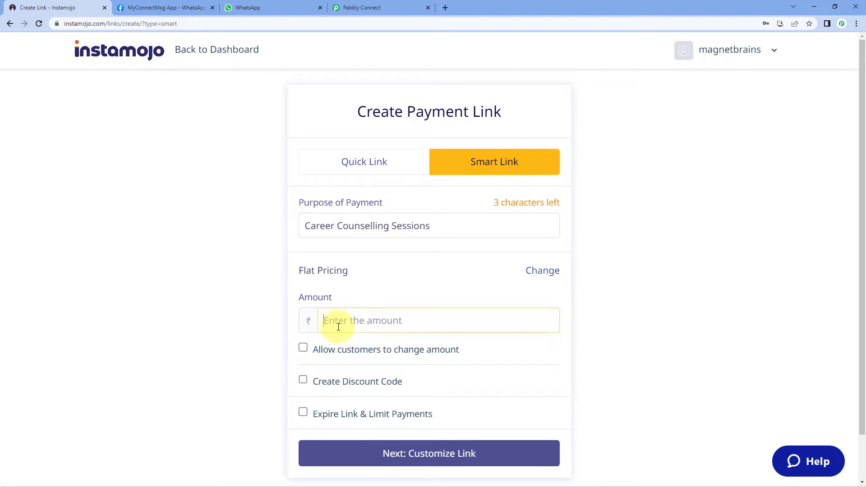
text(9)
click(260, 336)
click(482, 454)
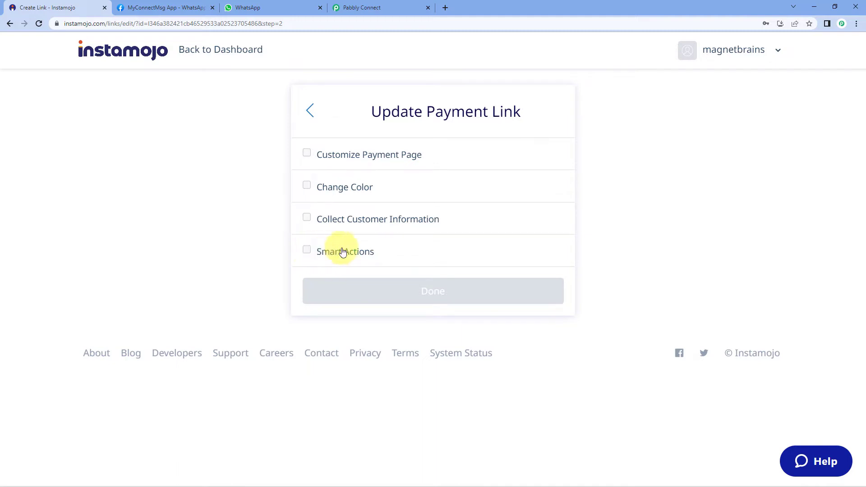
Recheck the link's basic details and return to the customization step.
click(310, 116)
scroll(454, 416, down, 1)
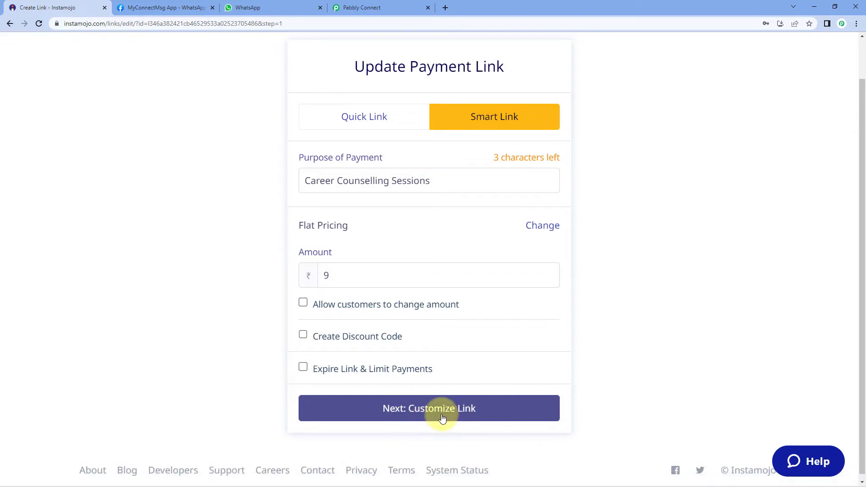
scroll(440, 418, up, 1)
scroll(427, 440, down, 1)
click(432, 418)
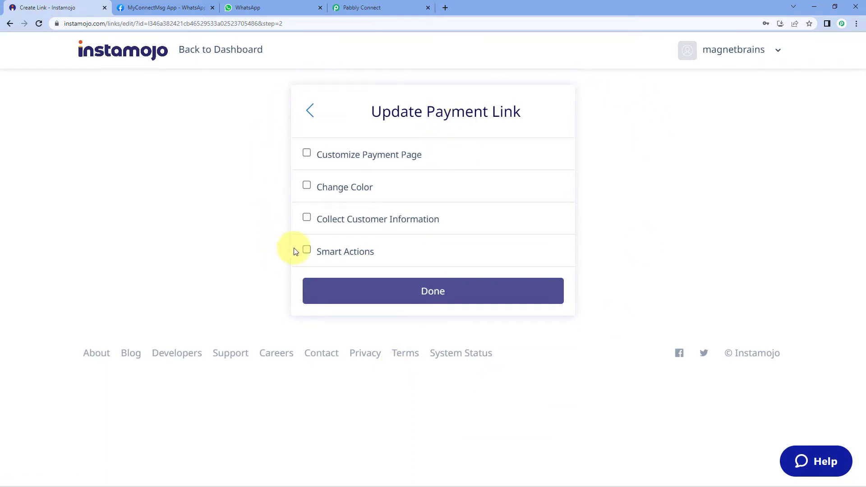
Enable Smart Actions with a webhook set to the Pabbly Connect URL and finish the link.
click(307, 251)
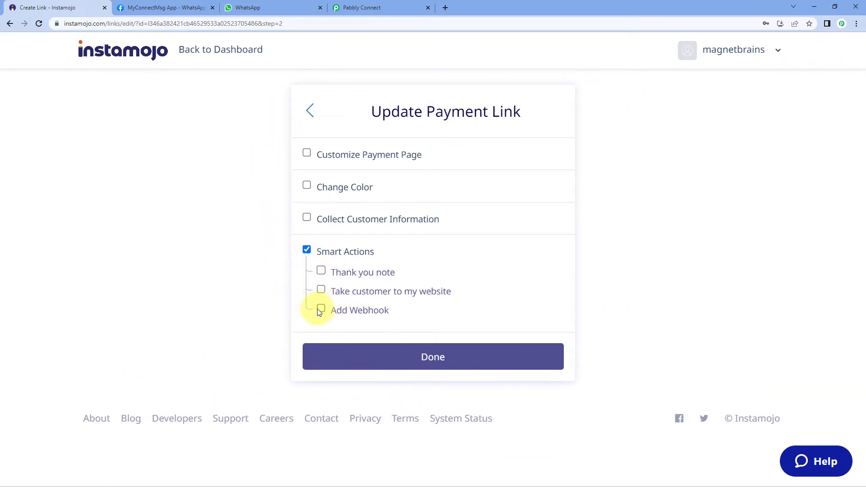
click(320, 310)
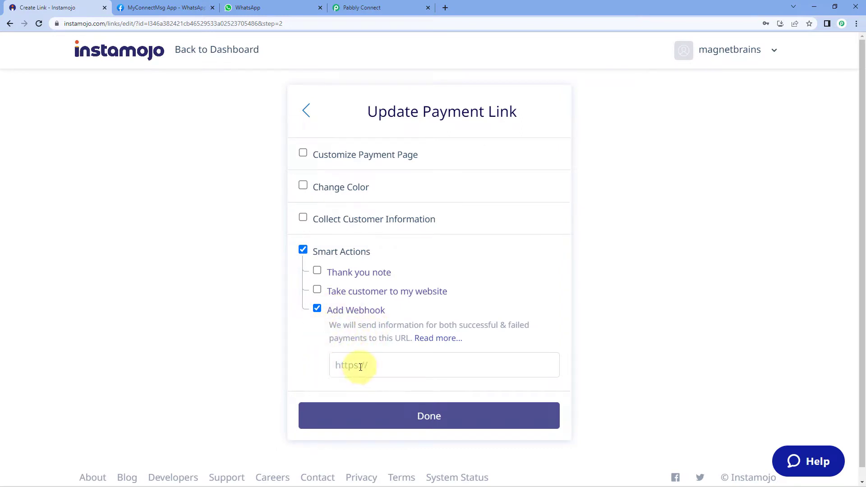
click(404, 9)
click(667, 239)
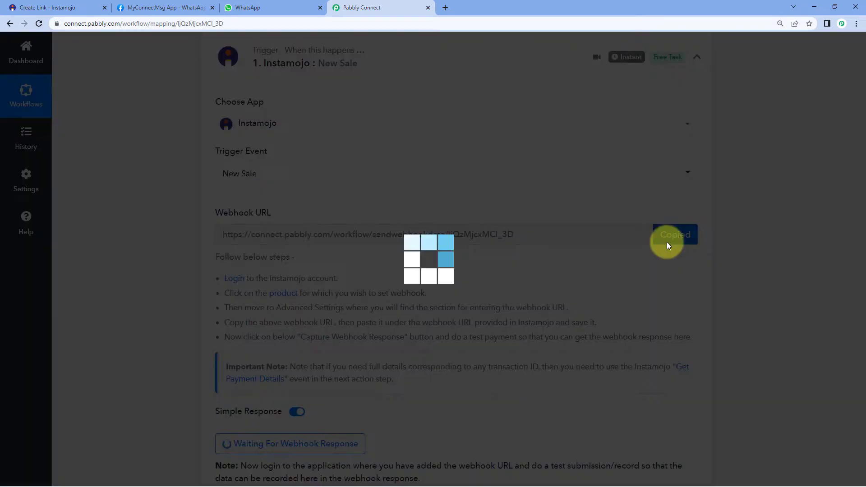
click(11, 5)
click(361, 364)
right_click(365, 365)
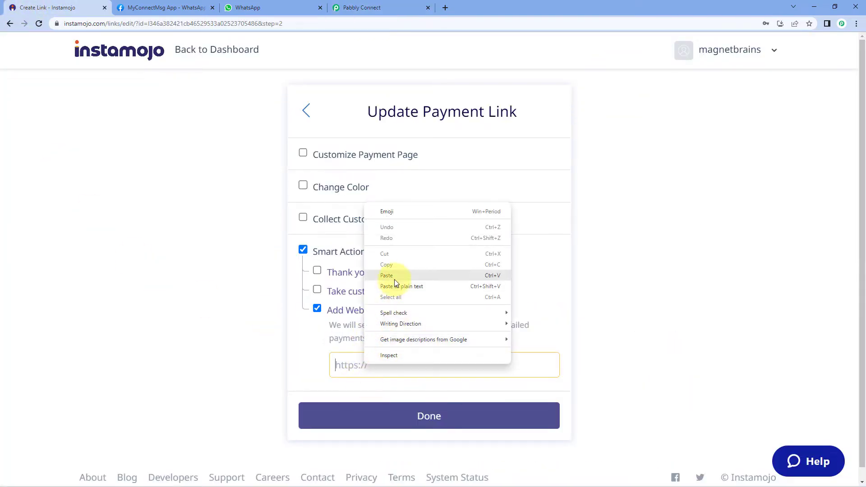
click(394, 280)
click(453, 417)
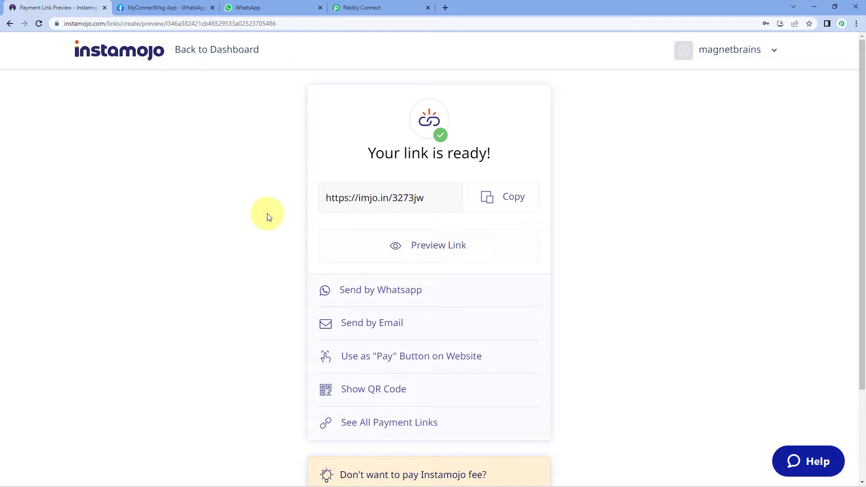
Copy the finished payment link and open it in an incognito window.
click(386, 7)
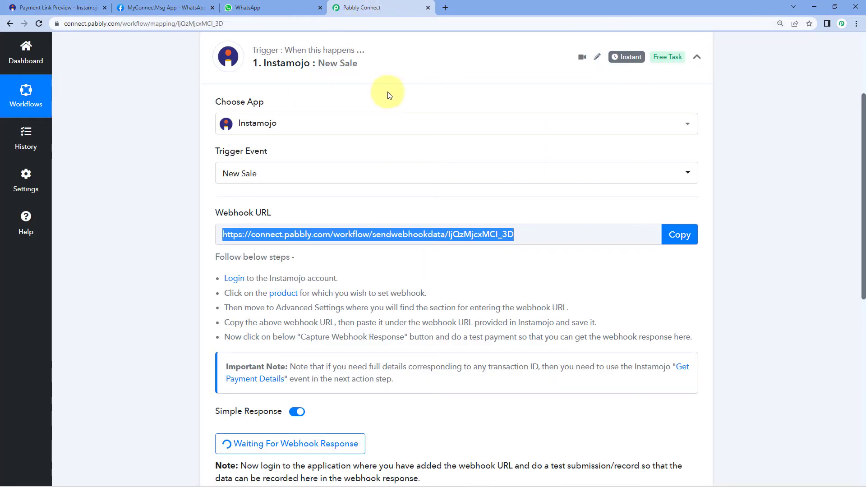
click(20, 7)
click(498, 195)
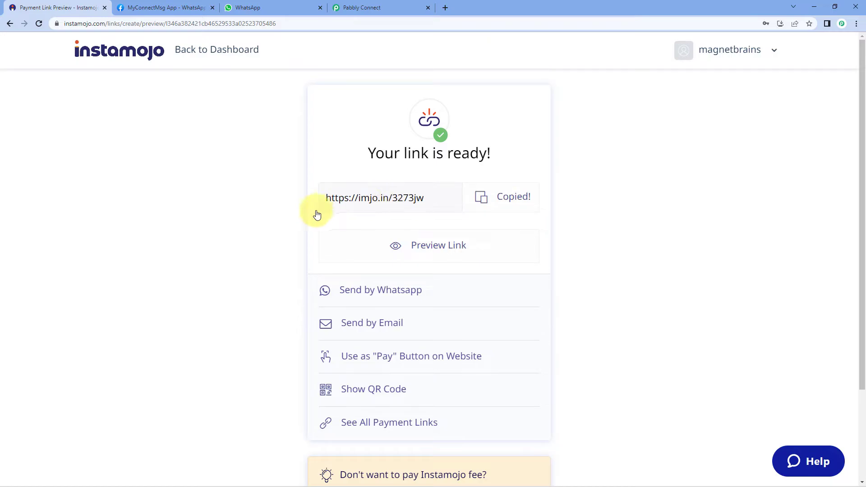
key(ctrl+shift+n)
key(ctrl+v)
key(Return)
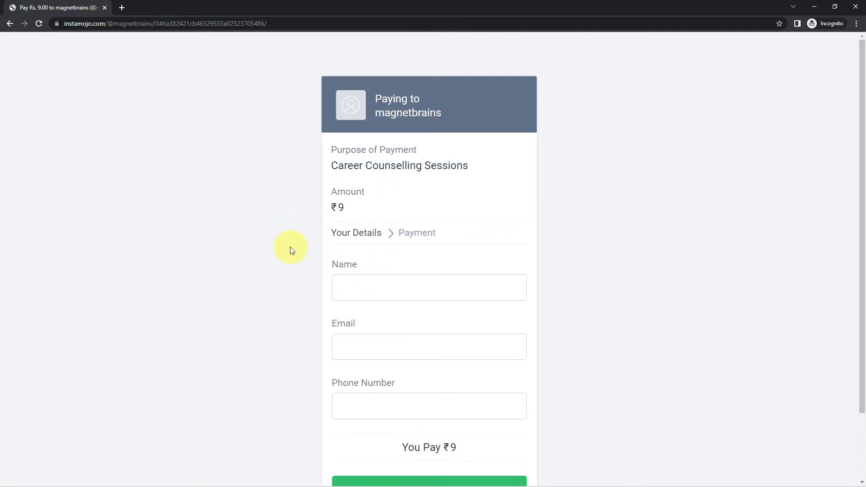
Fill in the buyer's name, e-mail address and phone number on the checkout form.
scroll(290, 248, down, 1)
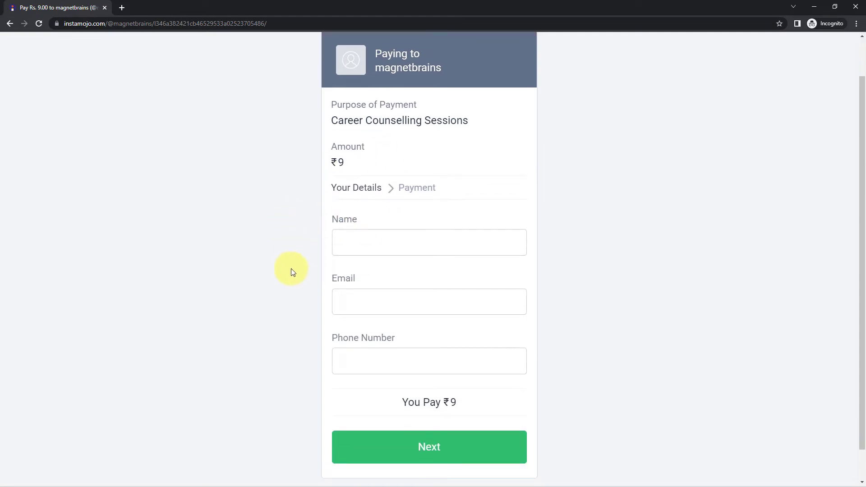
click(367, 252)
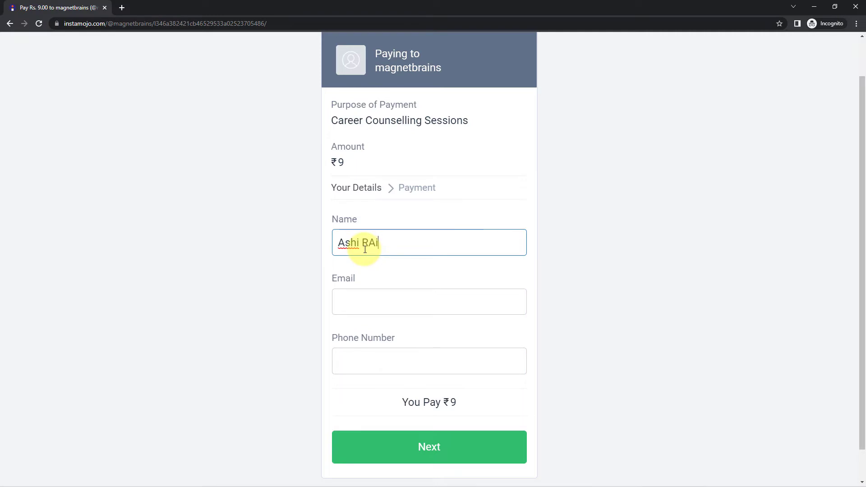
key(Tab)
click(387, 242)
text(i)
key(BackSpace)
key(BackSpace)
text(ai)
key(Tab)
key(Tab)
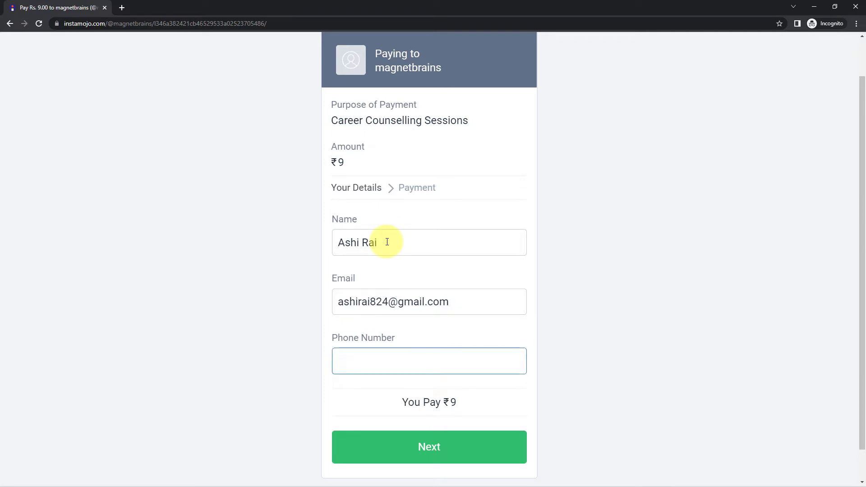
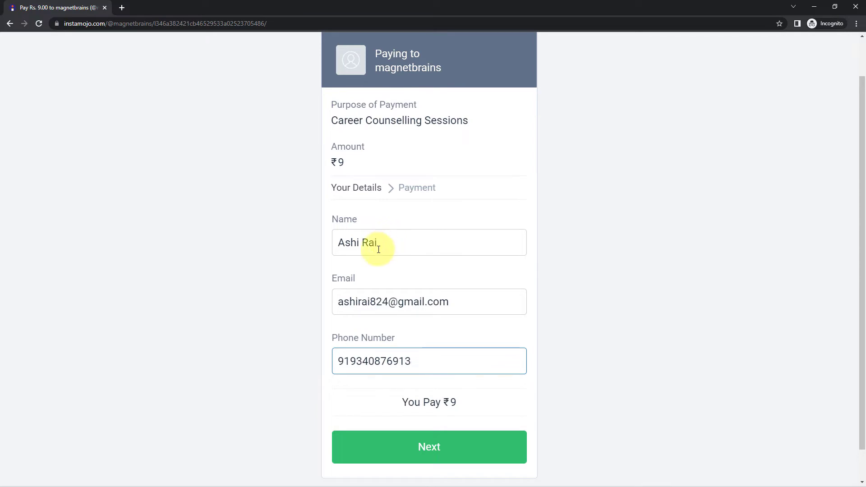
Proceed to pay the ₹9 and review the Payment Successful receipt.
scroll(387, 243, down, 1)
click(446, 413)
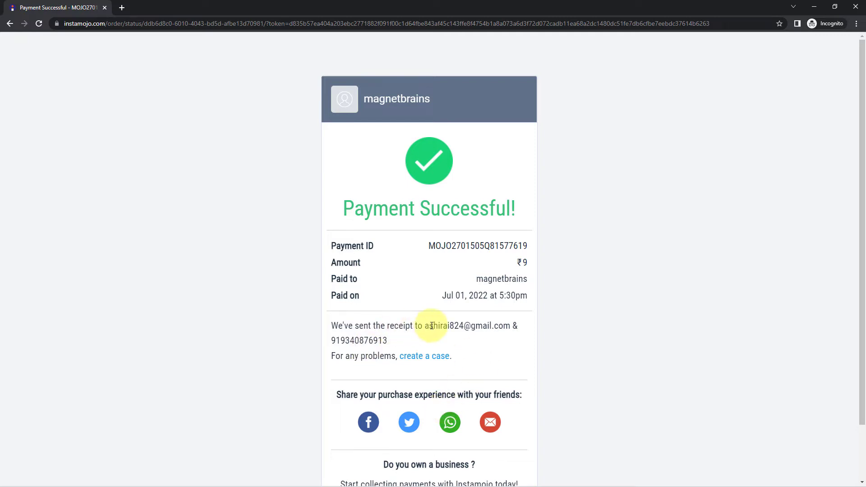
drag(391, 348, 316, 345)
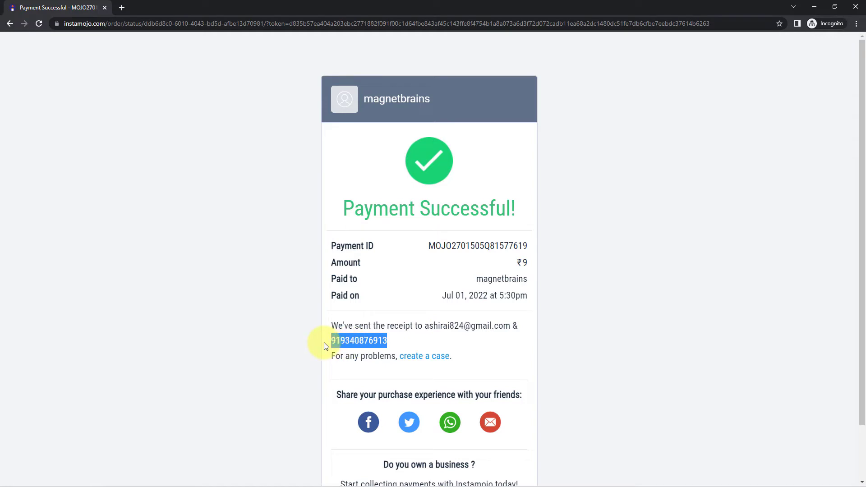
click(309, 344)
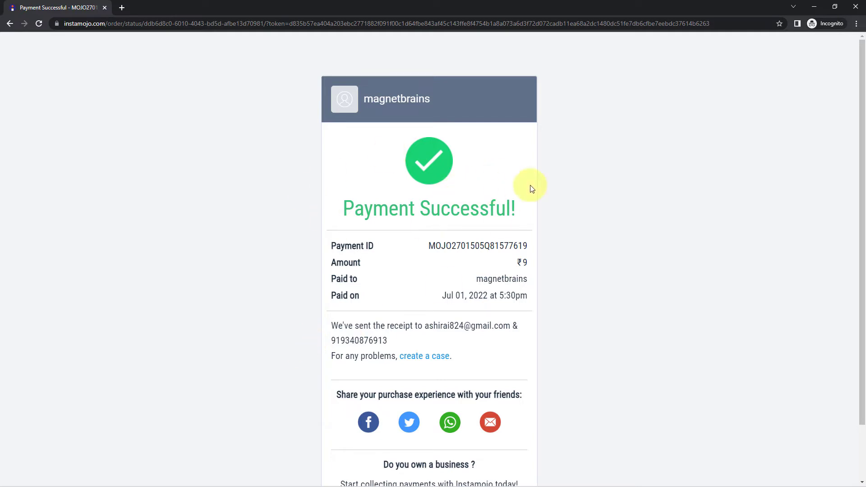
Back in Pabbly Connect, inspect the captured Payment Id, status successful and amount 9.00.
click(814, 7)
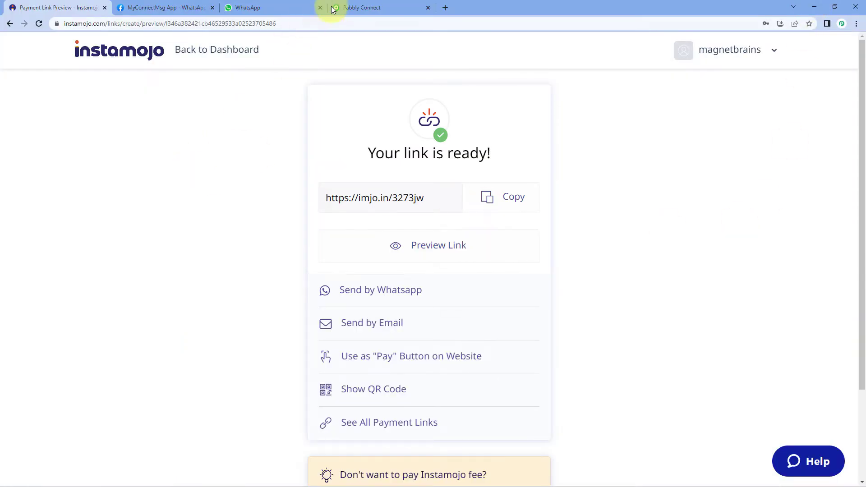
click(377, 7)
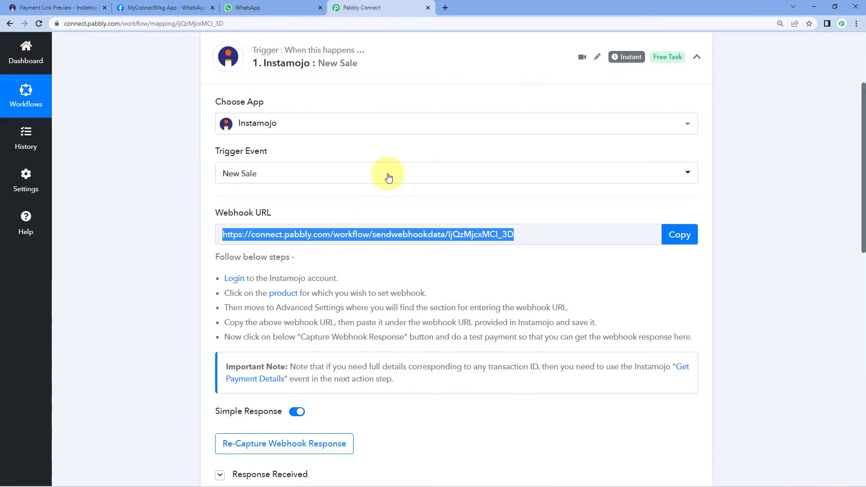
scroll(181, 219, down, 8)
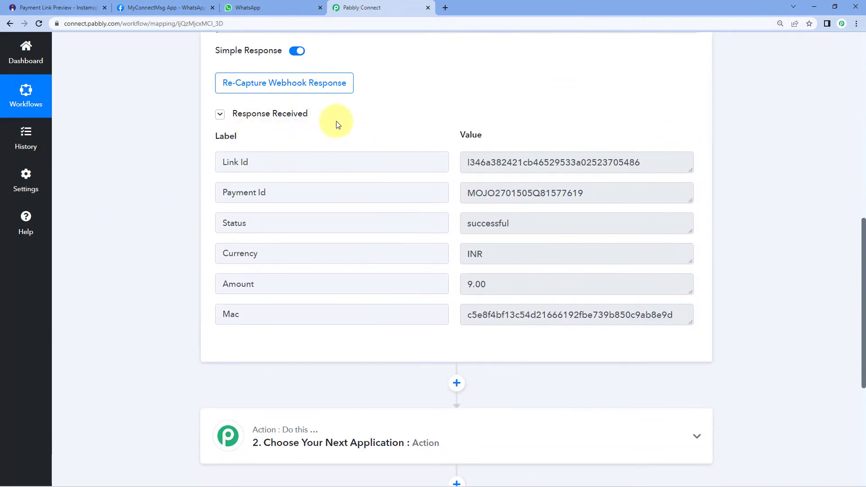
click(287, 185)
click(462, 193)
drag(464, 193, 591, 192)
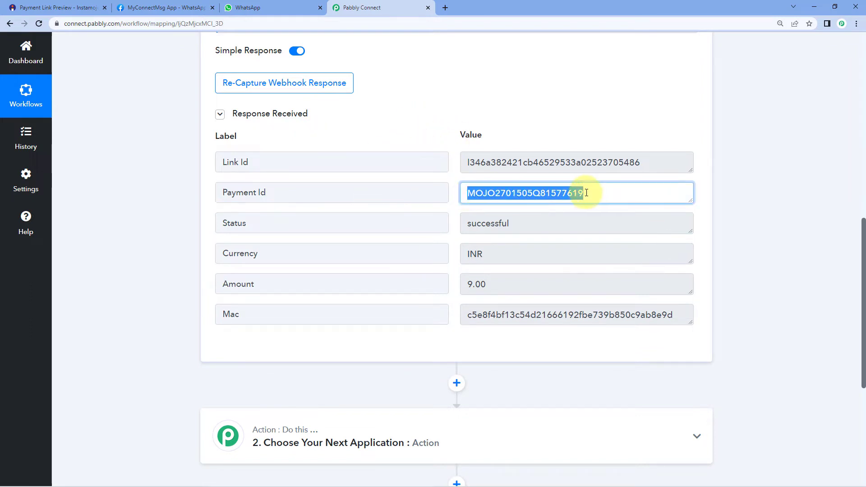
click(593, 193)
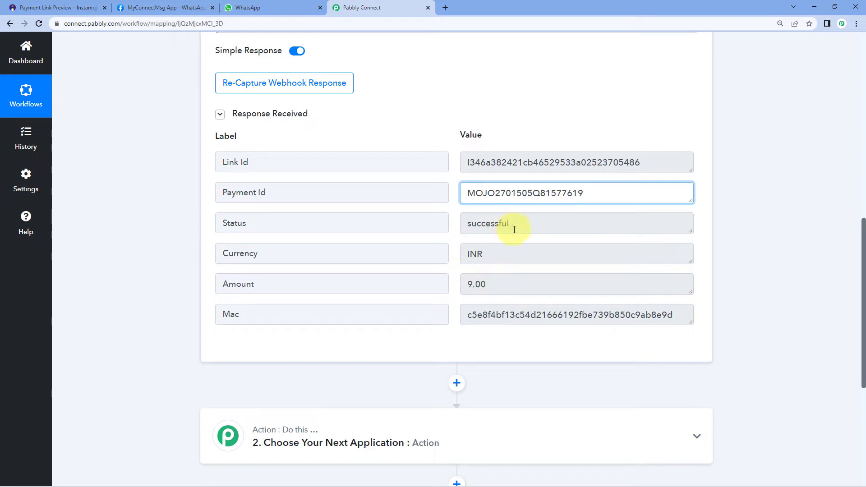
drag(537, 224, 452, 230)
click(453, 231)
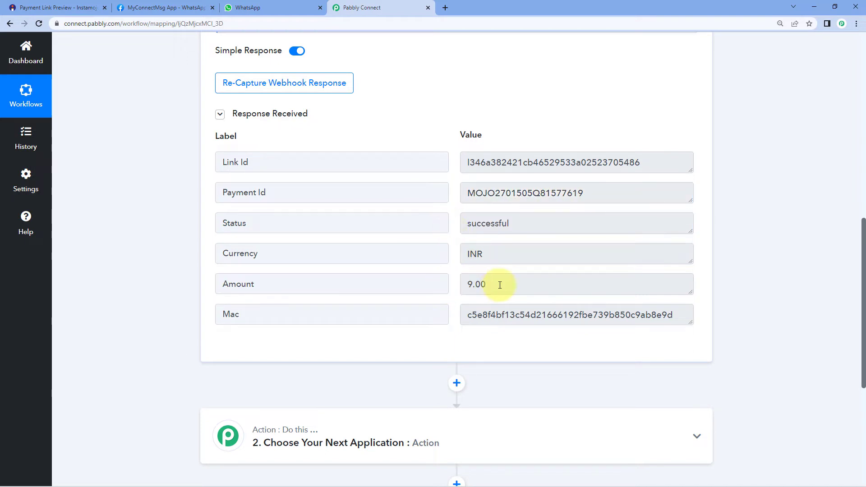
drag(499, 284, 454, 285)
click(456, 225)
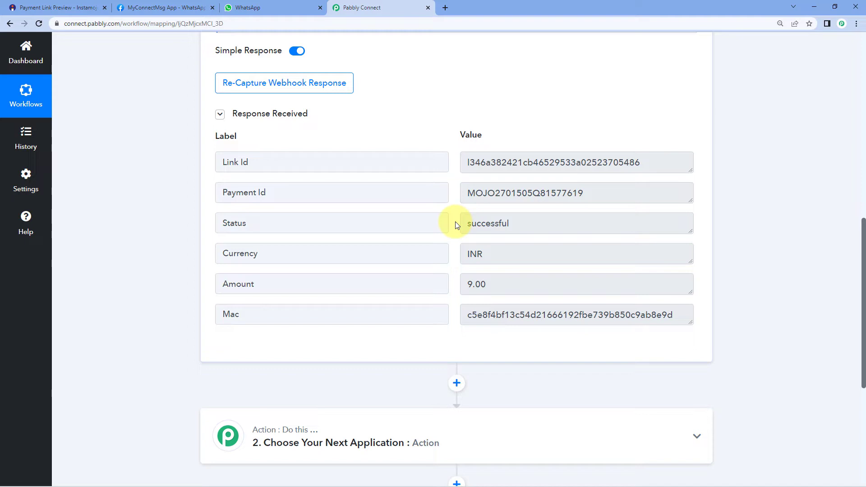
Highlight the full captured Payment Id value once more.
click(280, 193)
drag(468, 193, 599, 194)
click(590, 194)
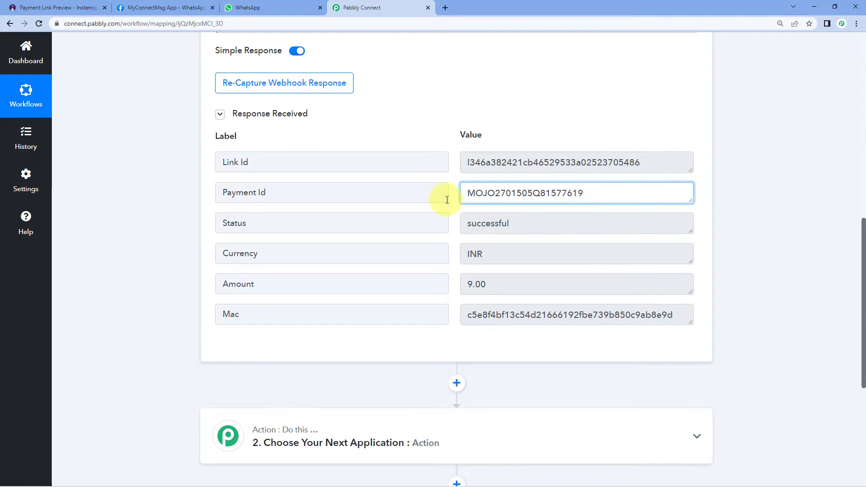
scroll(753, 186, down, 5)
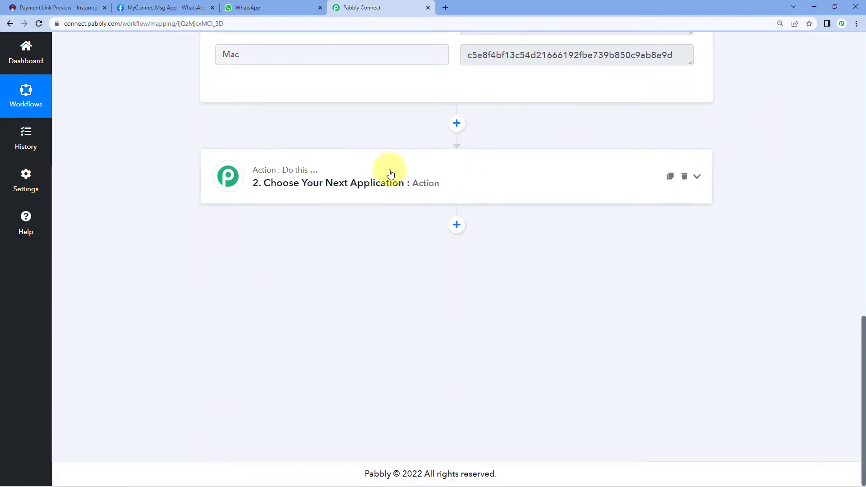
Search 'Insta' and choose Instamojo as the second step's app.
click(390, 174)
click(271, 244)
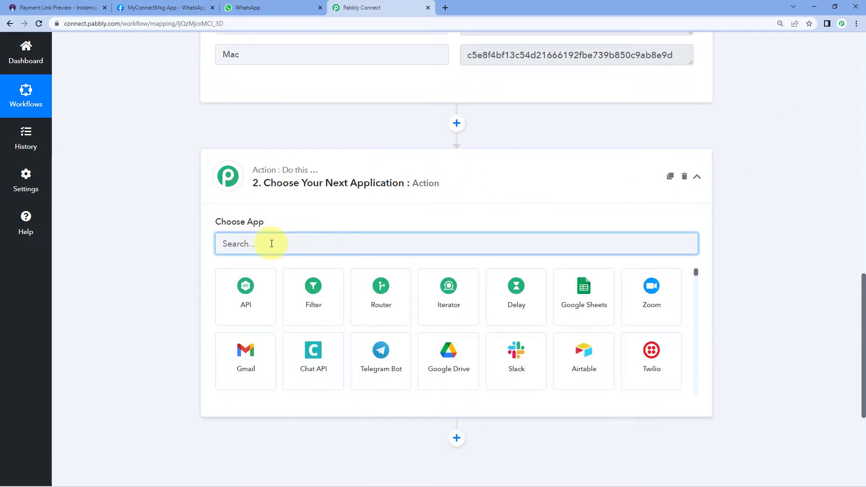
text(Insta)
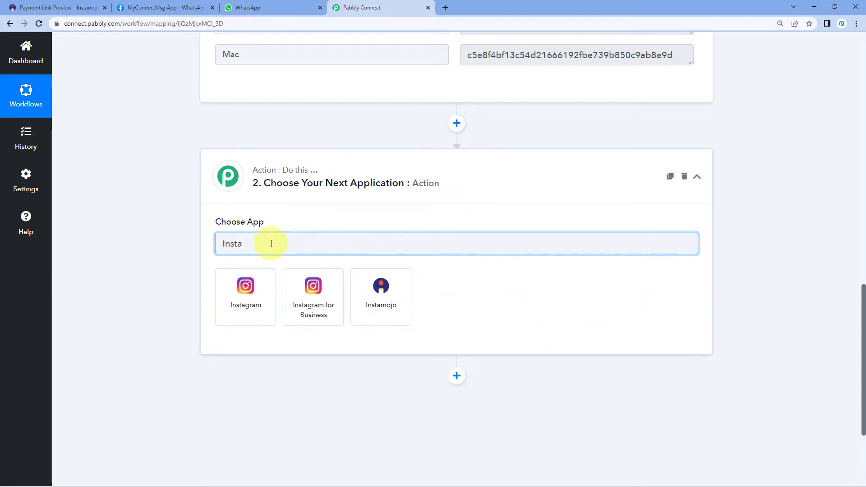
click(357, 285)
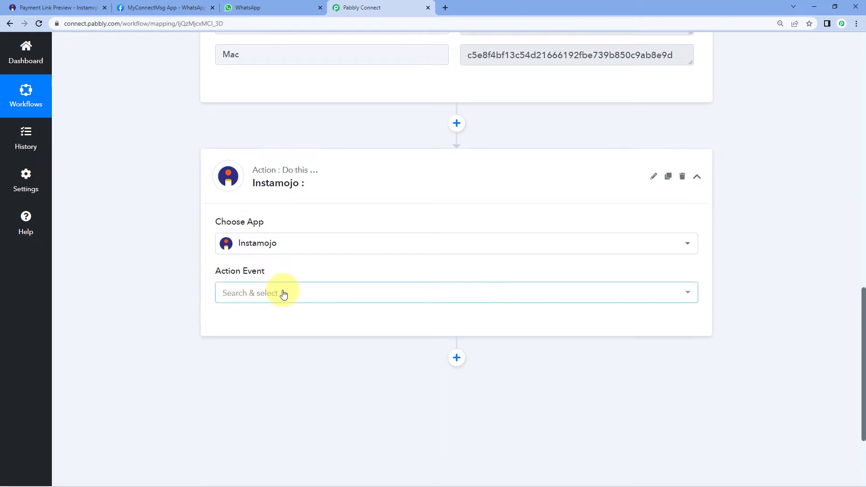
Set the action event to Get Payment Details and begin connecting an Instamojo account.
click(284, 292)
scroll(284, 282, down, 2)
click(296, 263)
scroll(322, 241, up, 4)
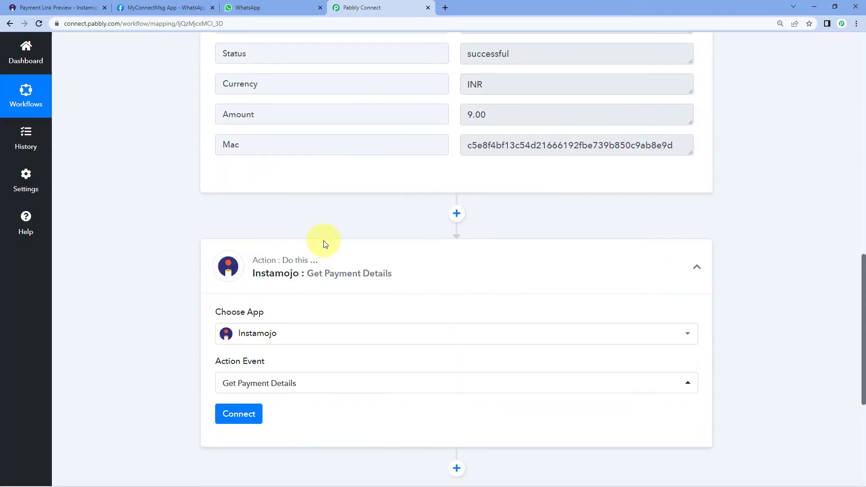
scroll(323, 243, up, 8)
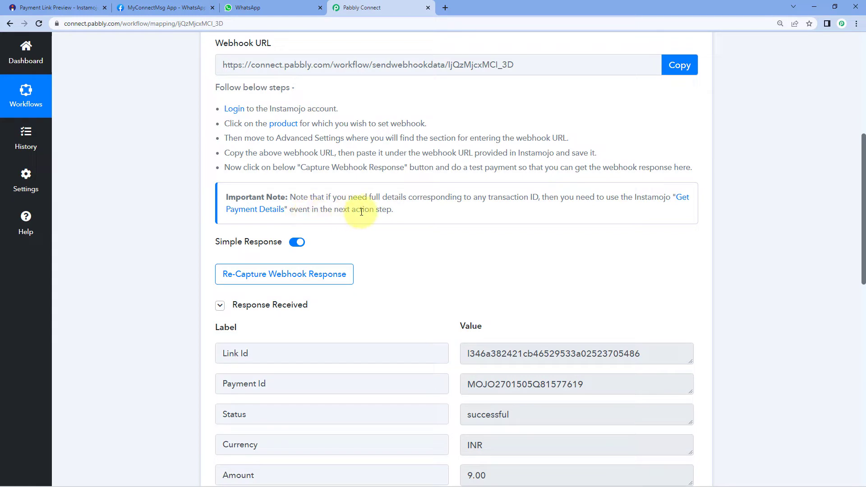
scroll(180, 222, down, 10)
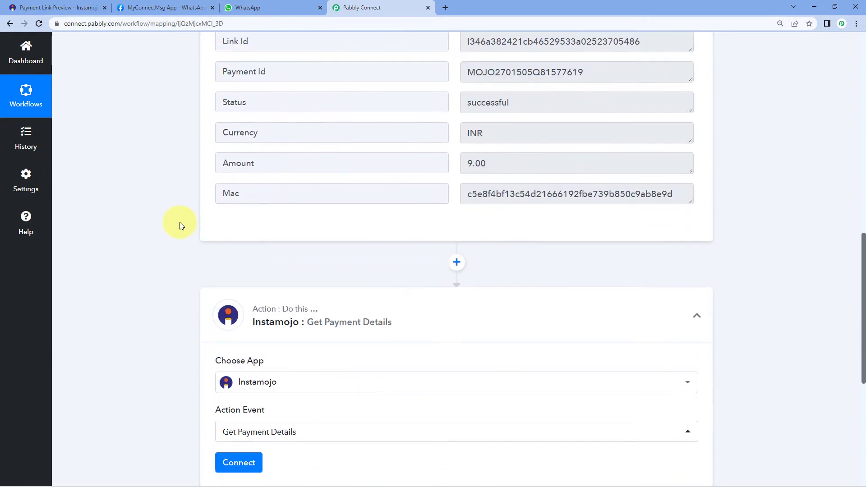
click(226, 237)
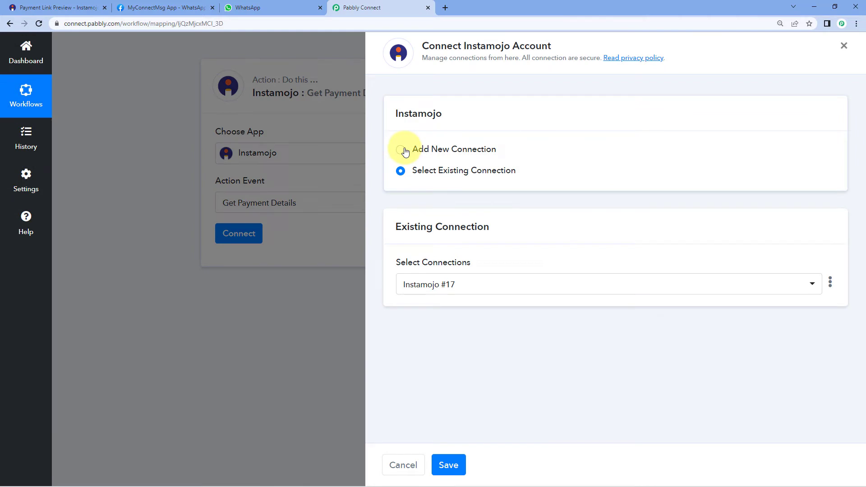
Choose Add New Connection in the Connect Instamojo Account panel.
click(402, 150)
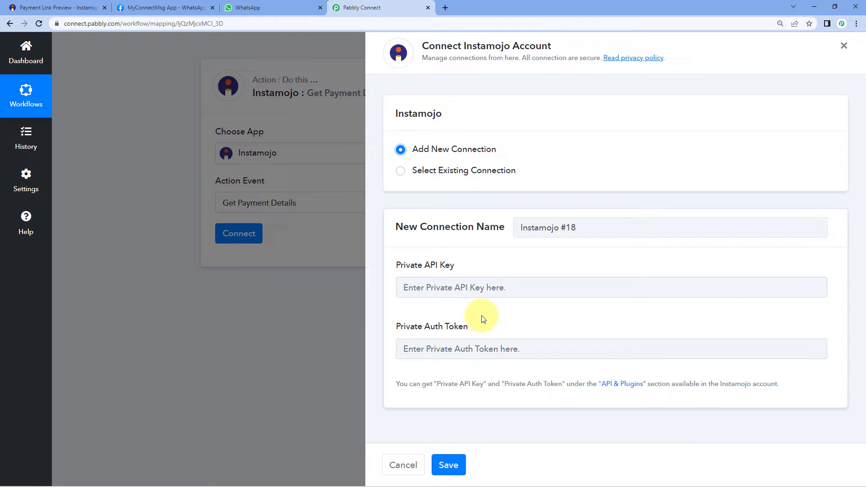
click(58, 8)
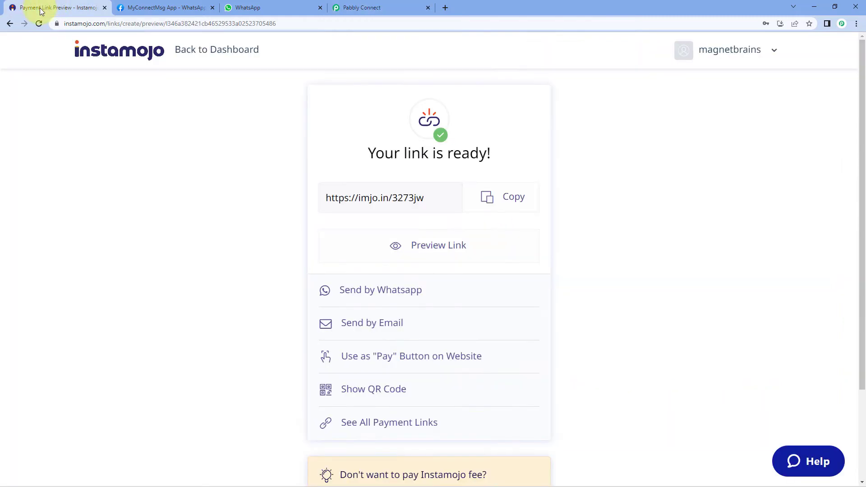
click(218, 51)
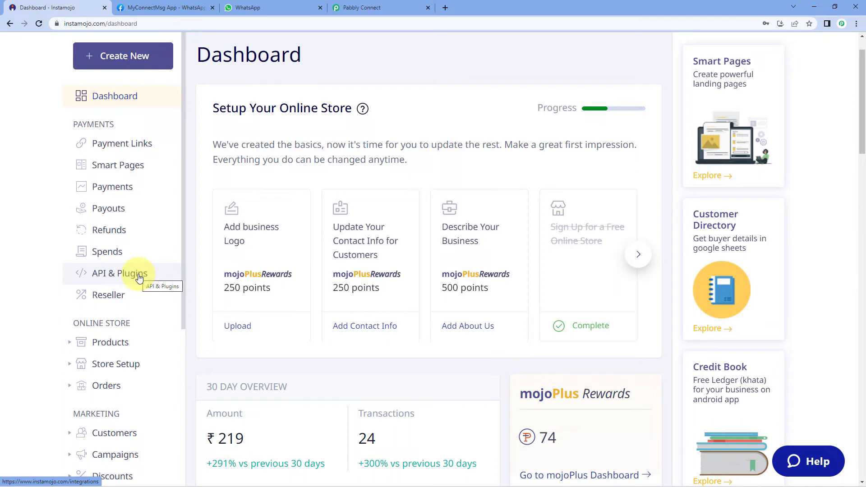
click(361, 8)
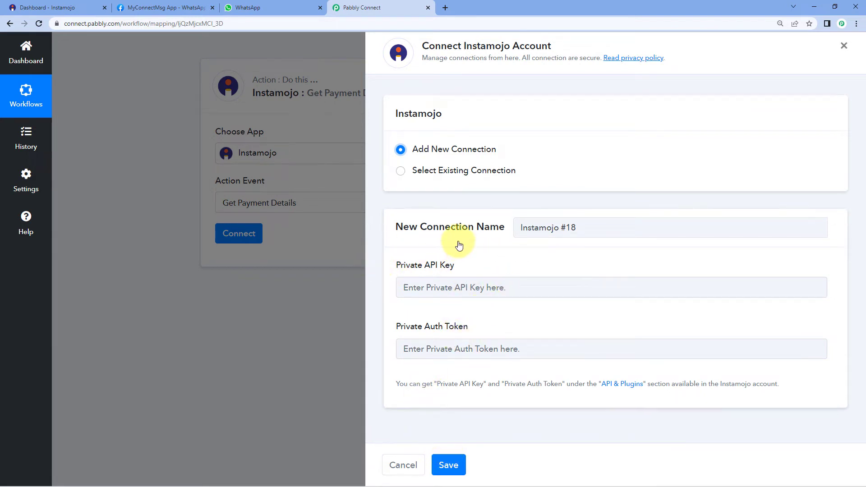
Save the existing Instamojo #17 connection and review the trigger's captured Payment Id.
click(399, 174)
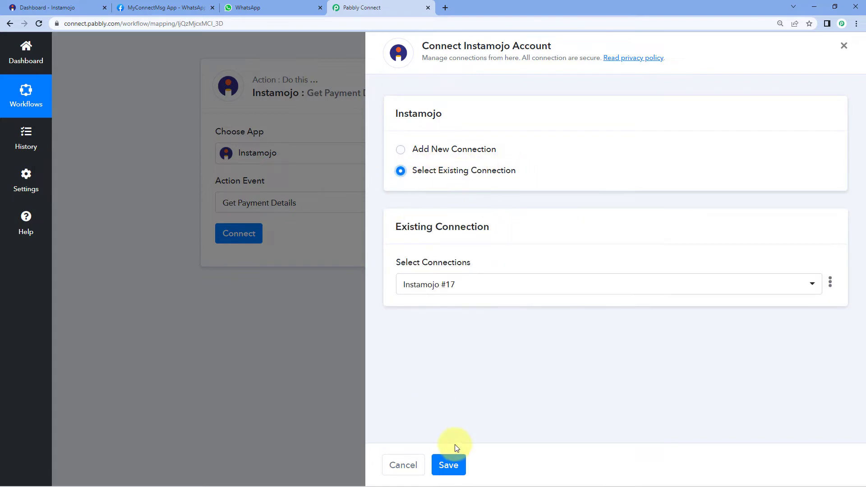
click(449, 465)
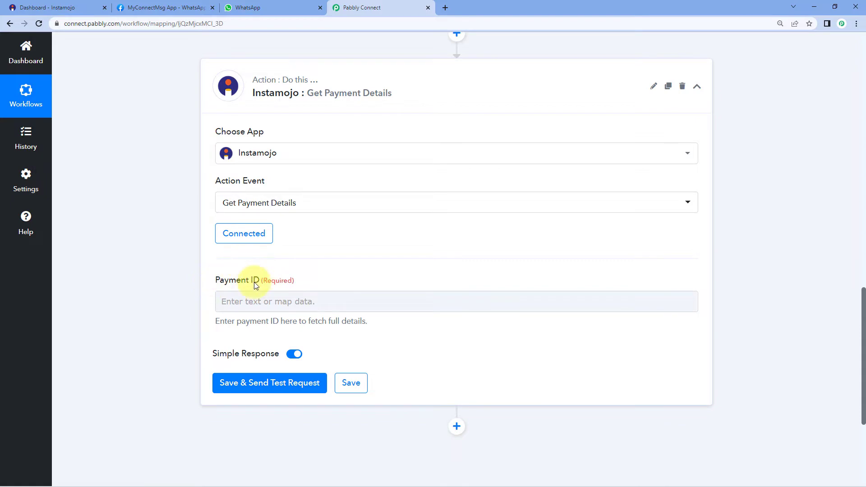
scroll(451, 266, up, 3)
scroll(491, 262, up, 5)
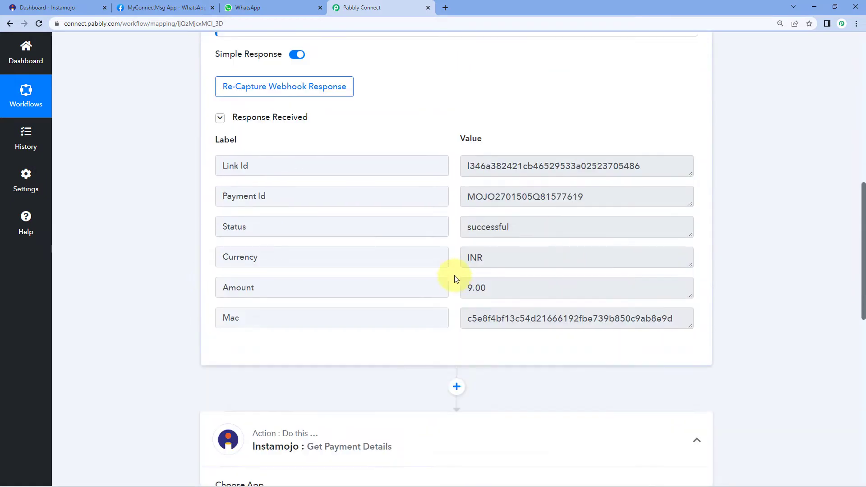
click(309, 202)
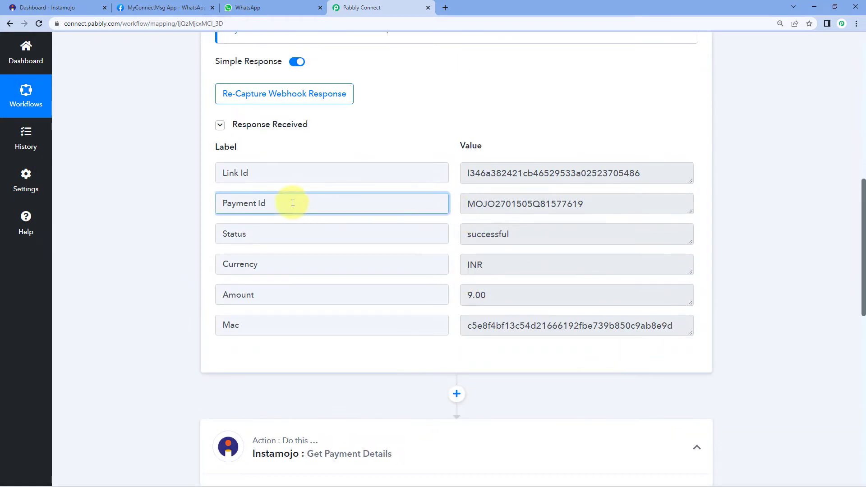
drag(464, 204, 603, 203)
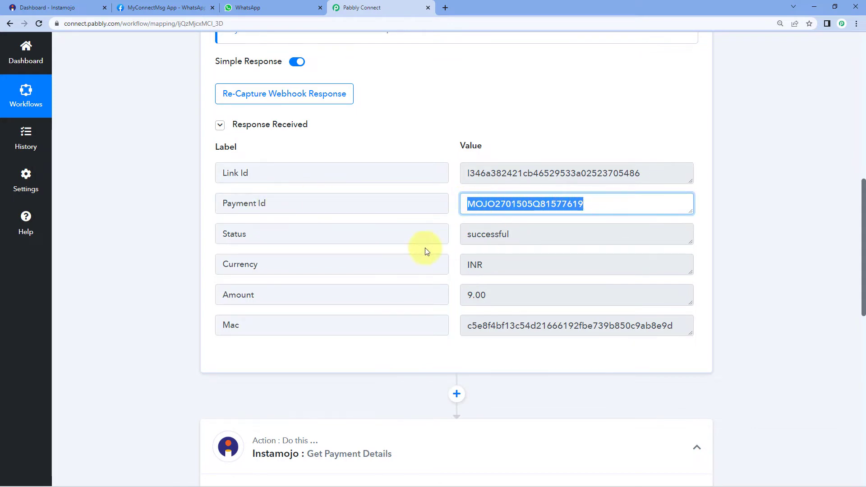
scroll(425, 248, down, 10)
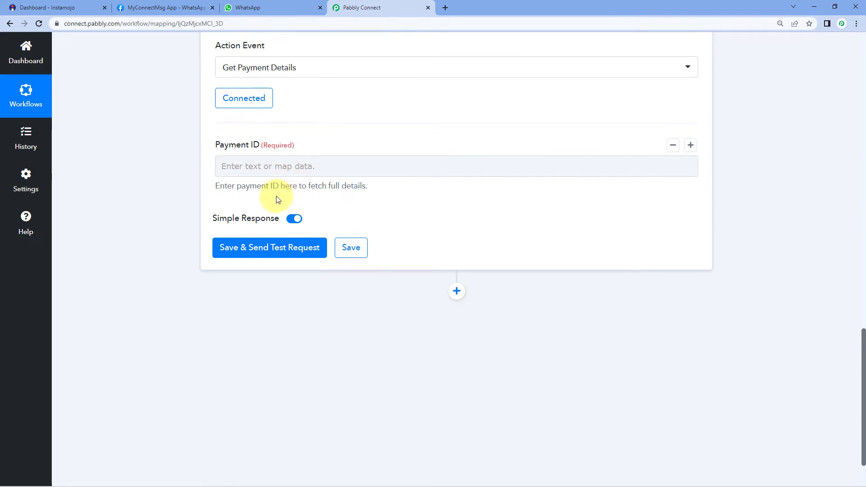
Map the New Sale trigger's Payment Id into the Payment ID field and send a test request.
click(255, 166)
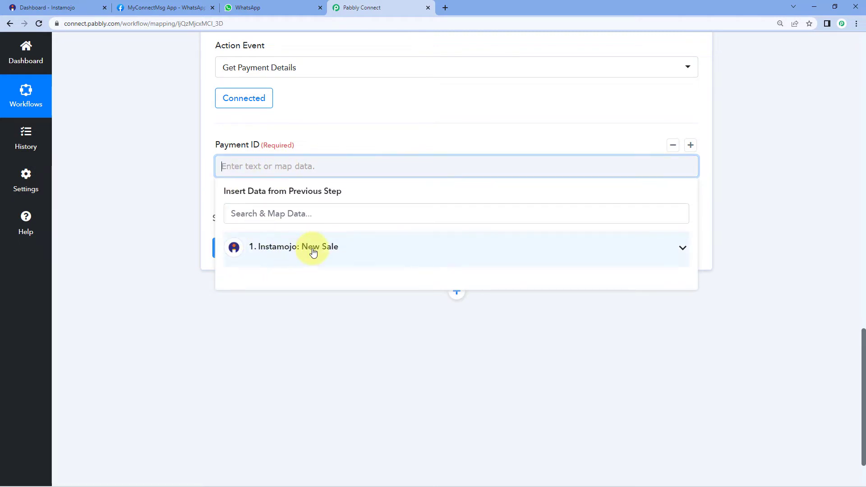
click(281, 248)
scroll(207, 261, down, 1)
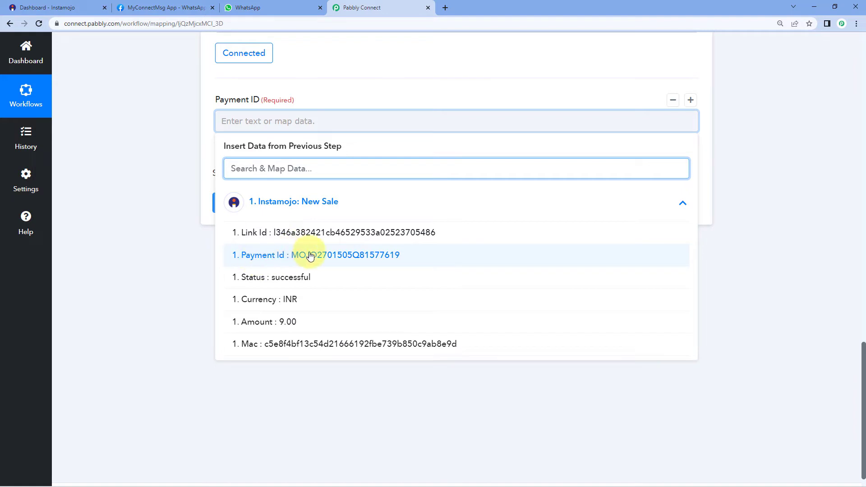
click(334, 254)
click(191, 181)
click(265, 208)
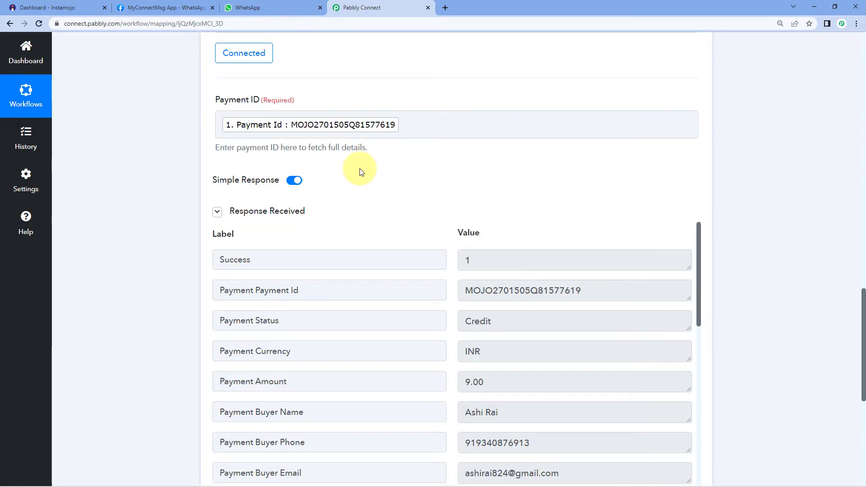
scroll(434, 195, down, 3)
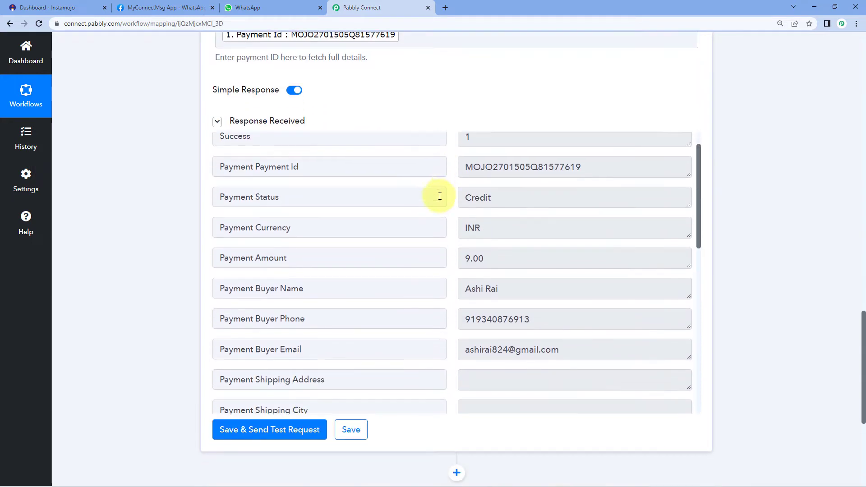
scroll(439, 196, down, 1)
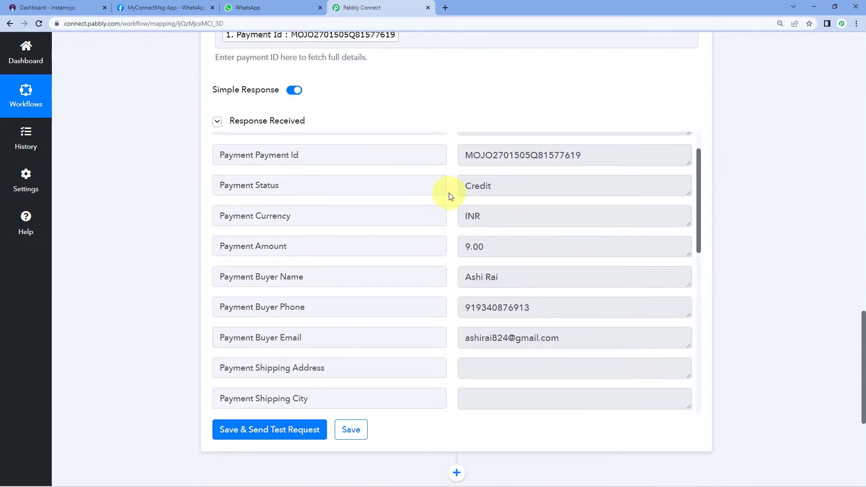
scroll(448, 193, down, 2)
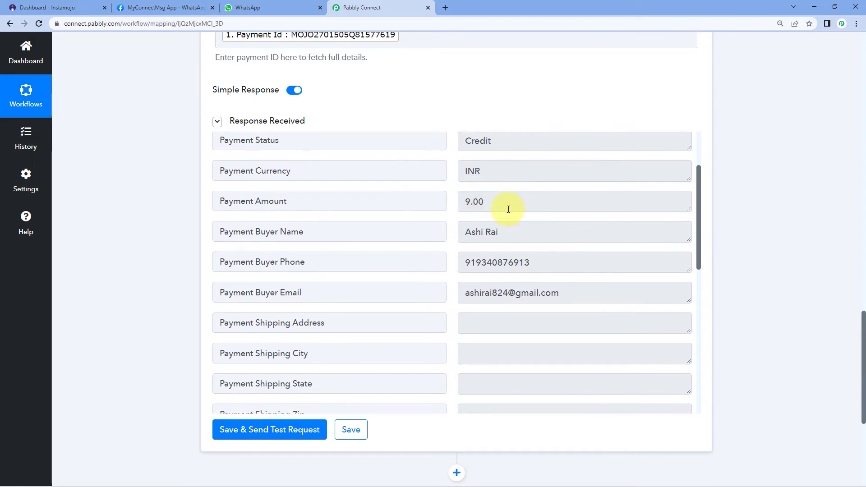
double_click(505, 203)
double_click(503, 171)
scroll(492, 189, down, 2)
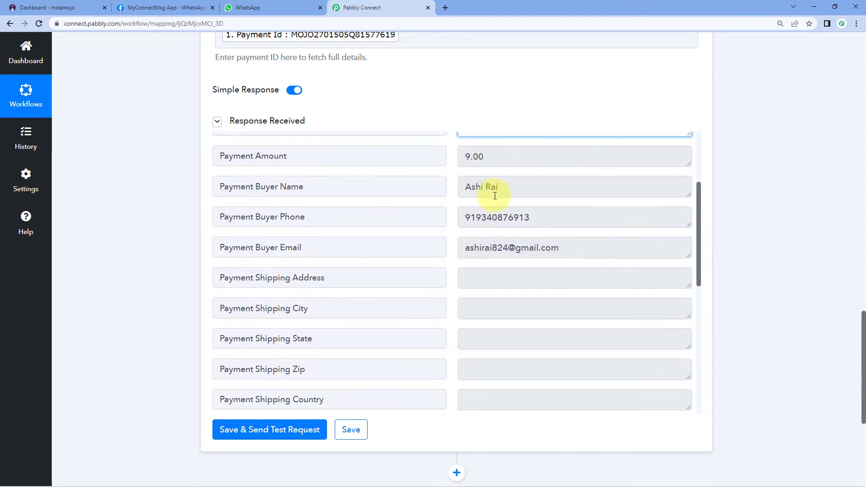
drag(508, 187, 456, 190)
click(451, 189)
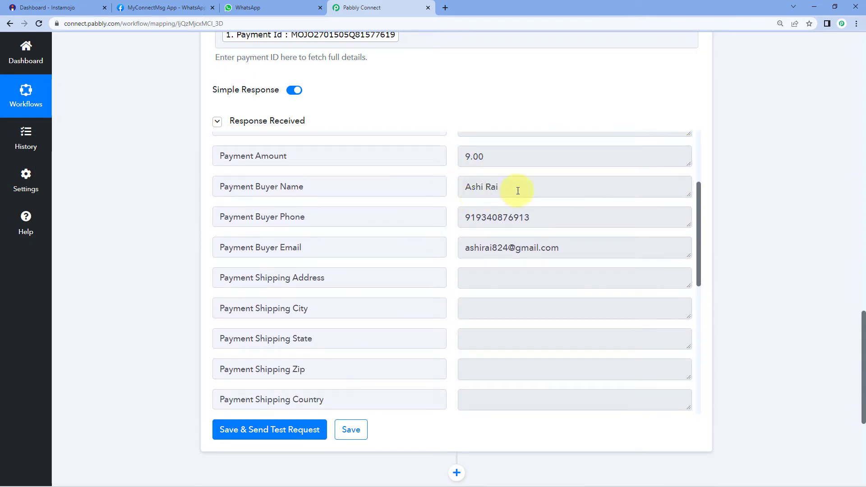
drag(541, 218, 461, 217)
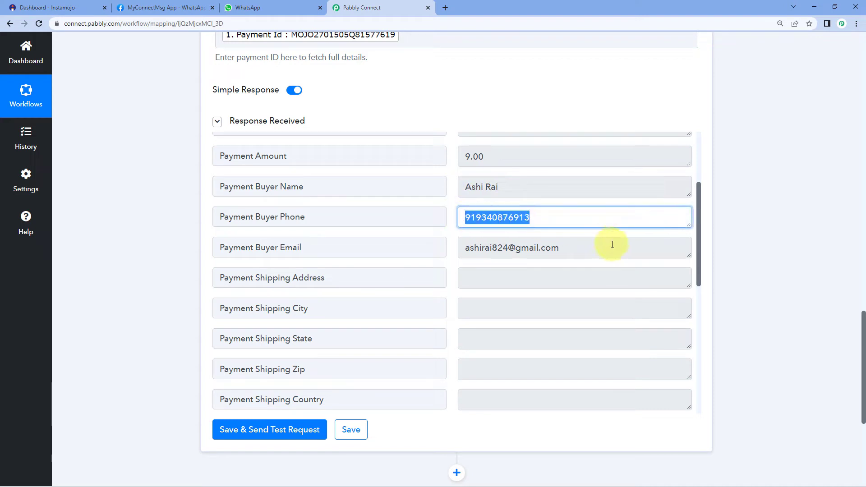
click(525, 251)
drag(560, 249, 442, 246)
scroll(455, 239, down, 6)
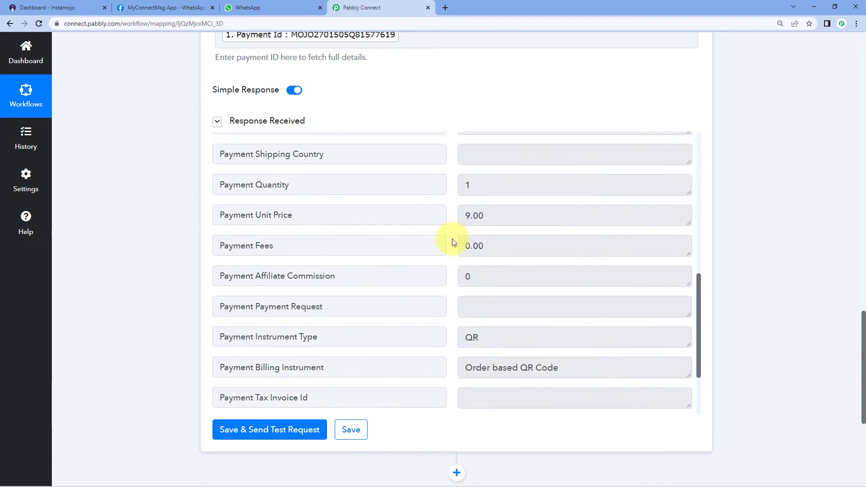
scroll(451, 240, up, 4)
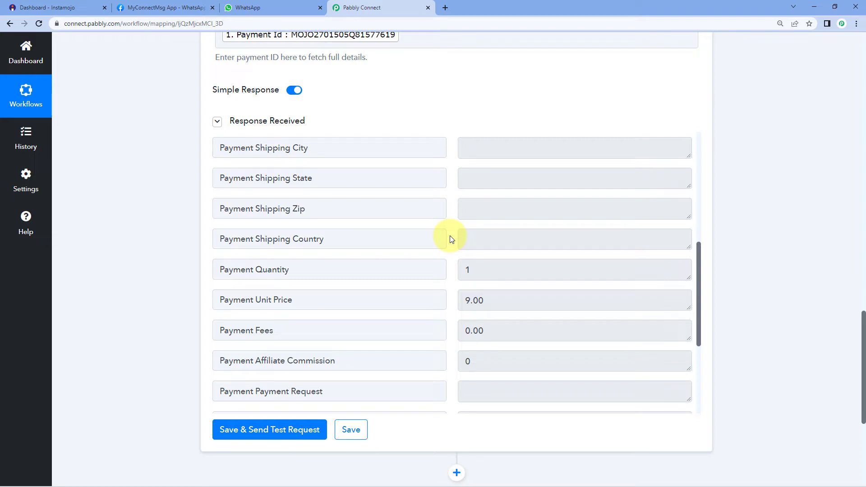
scroll(737, 170, down, 5)
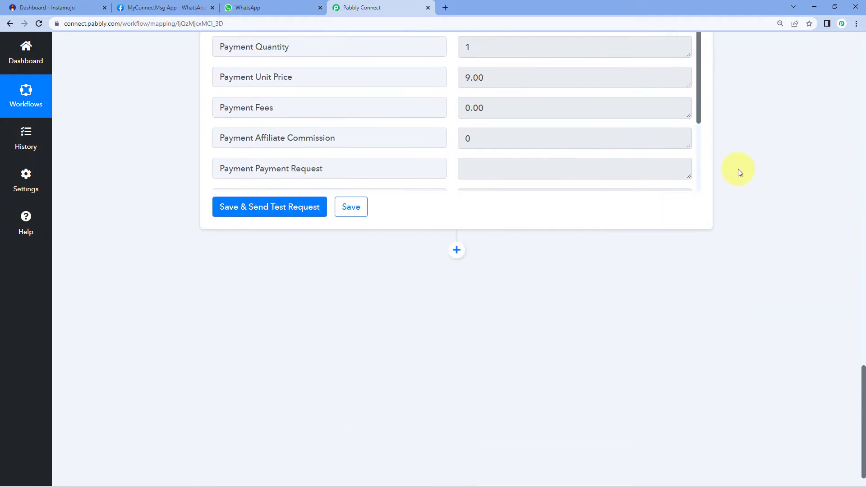
Add a WhatsApp Cloud API step with the Send Template Message event and begin a new account connection.
click(456, 225)
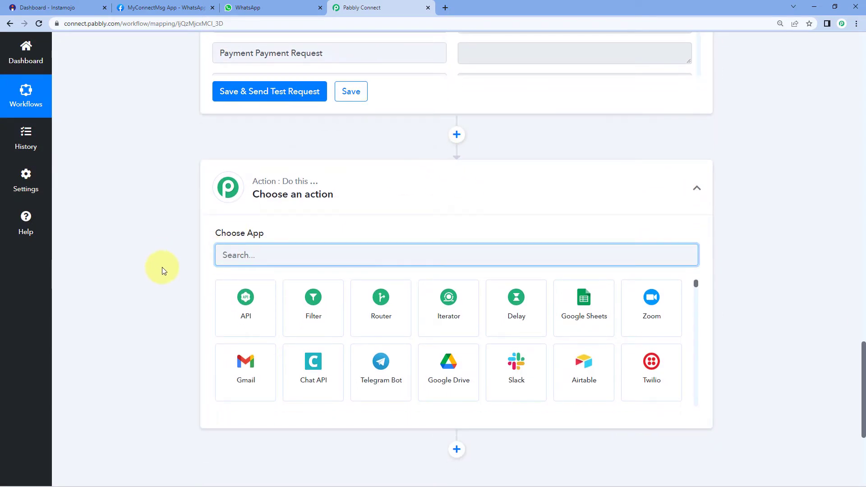
text(WhatsApp)
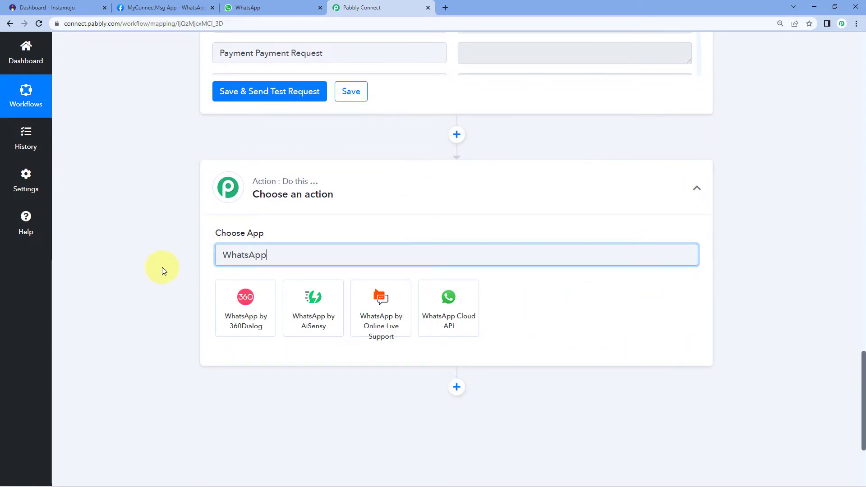
click(435, 303)
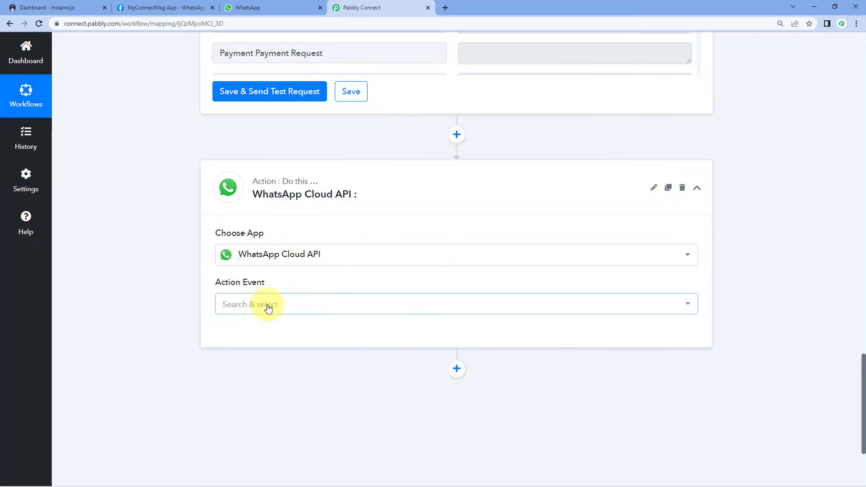
click(268, 308)
scroll(207, 299, down, 2)
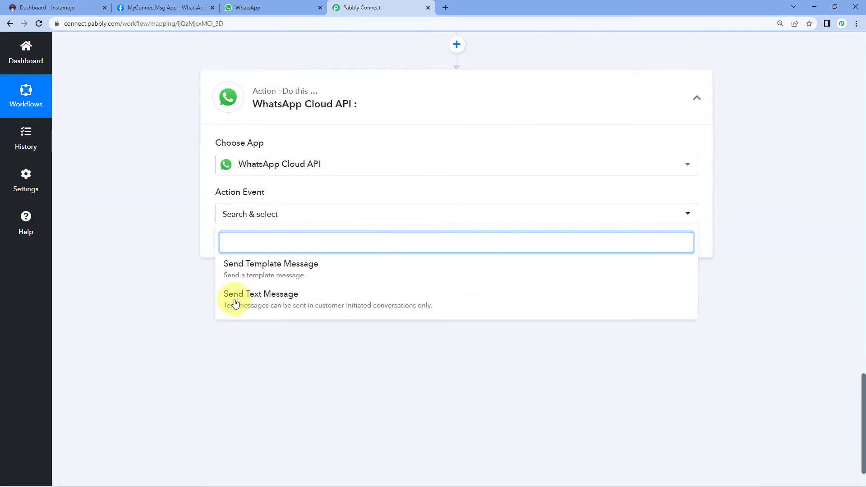
click(319, 273)
click(248, 246)
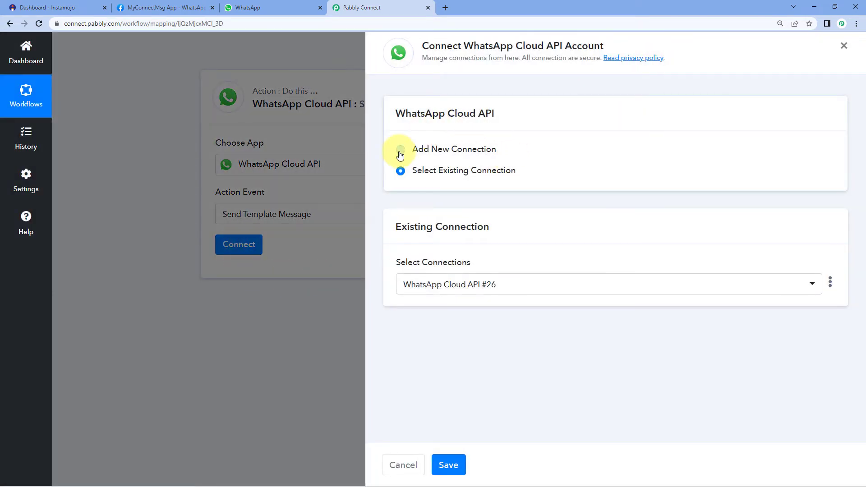
click(401, 149)
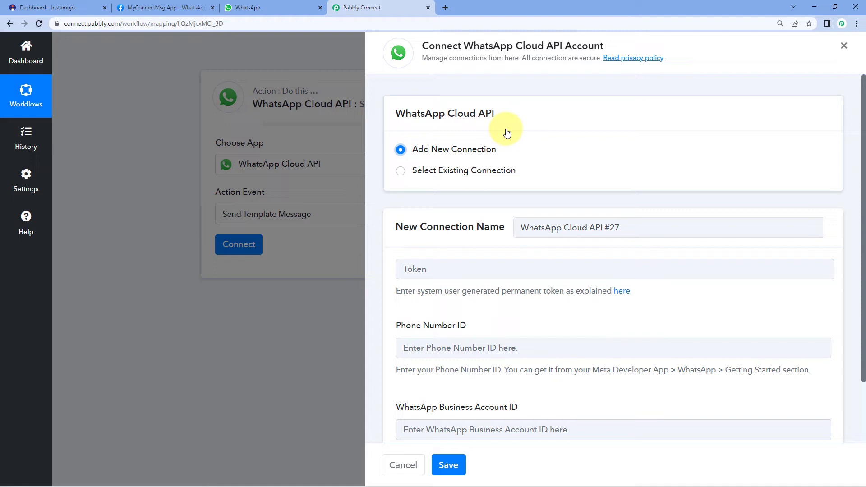
Scroll the new connection form, then go to the Meta app's WhatsApp Getting Started page.
scroll(507, 132, down, 1)
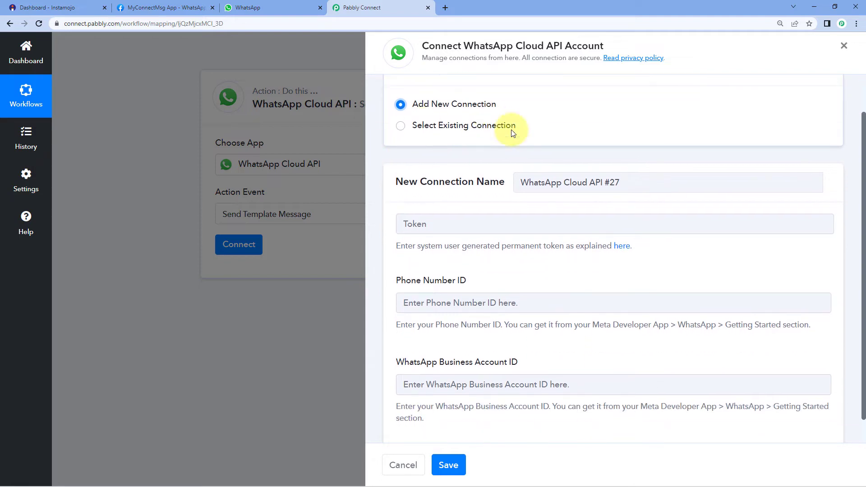
click(179, 7)
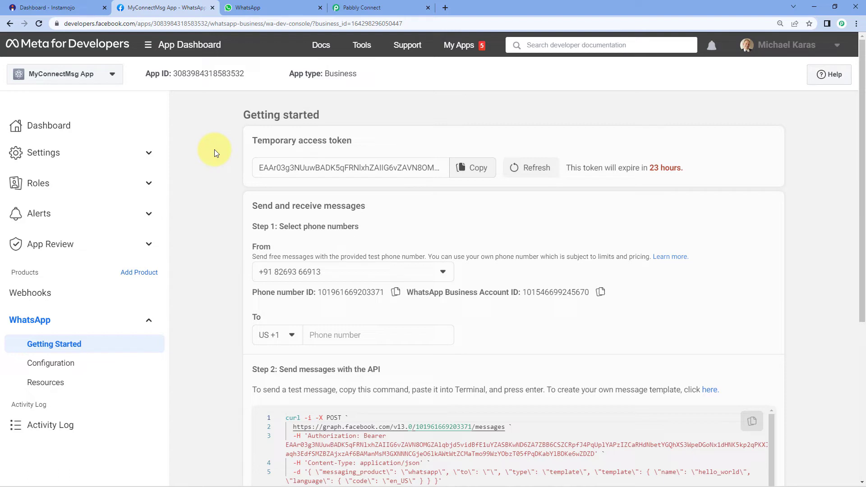
drag(253, 140, 361, 142)
click(361, 142)
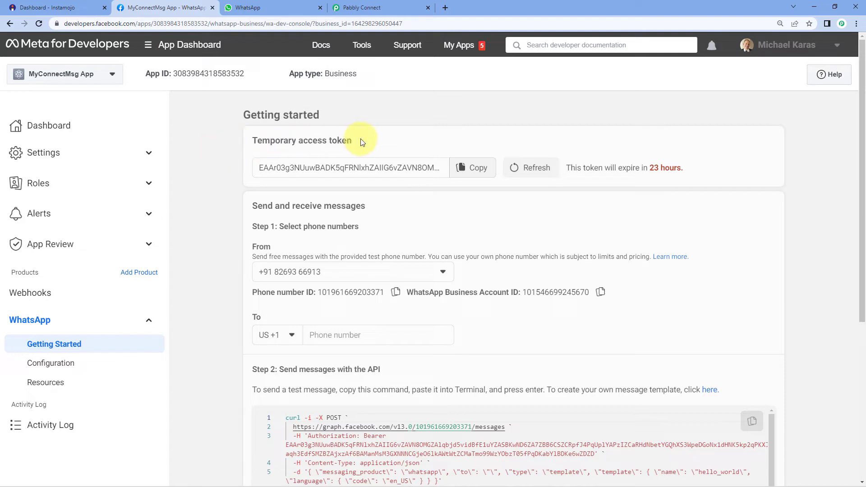
scroll(198, 246, down, 1)
drag(253, 248, 314, 249)
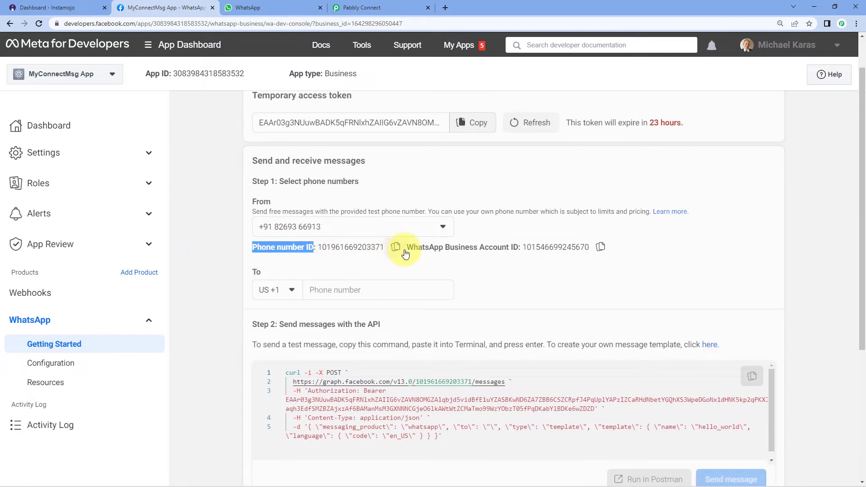
drag(408, 249, 526, 259)
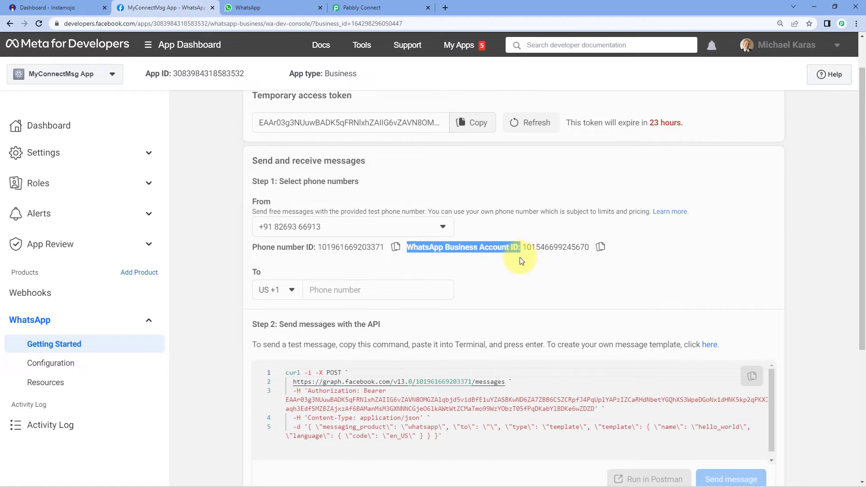
click(474, 264)
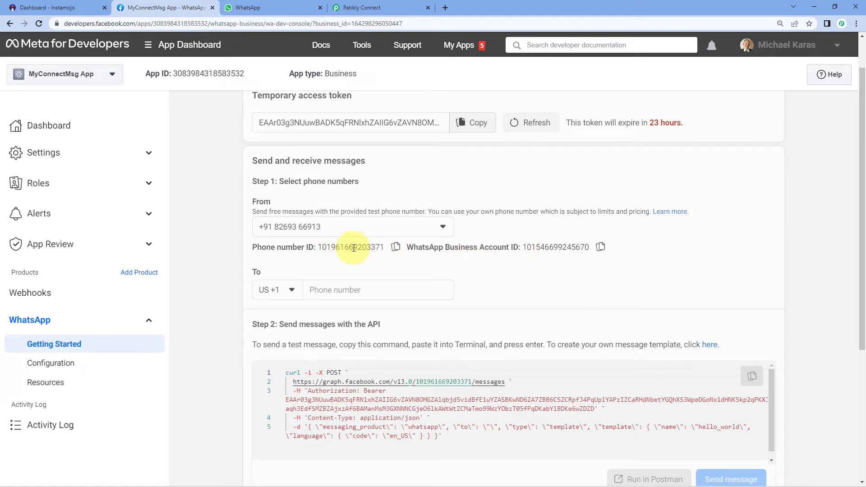
click(363, 8)
scroll(469, 244, down, 1)
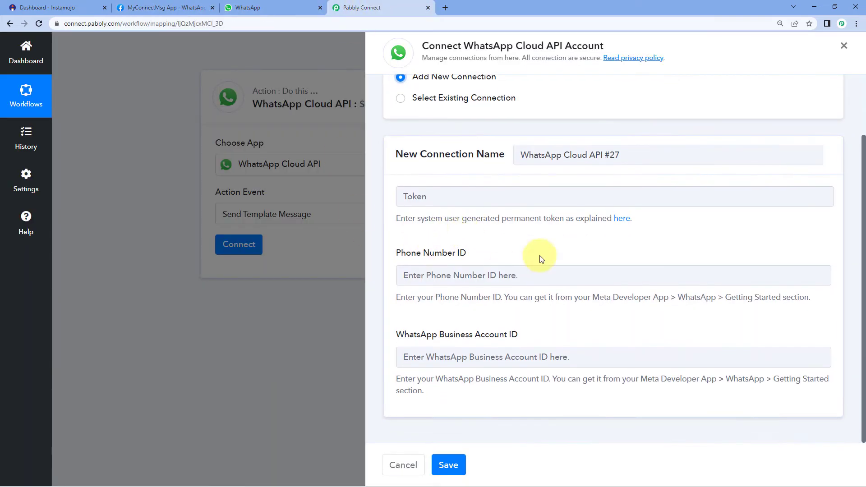
click(407, 275)
right_click(428, 277)
click(459, 339)
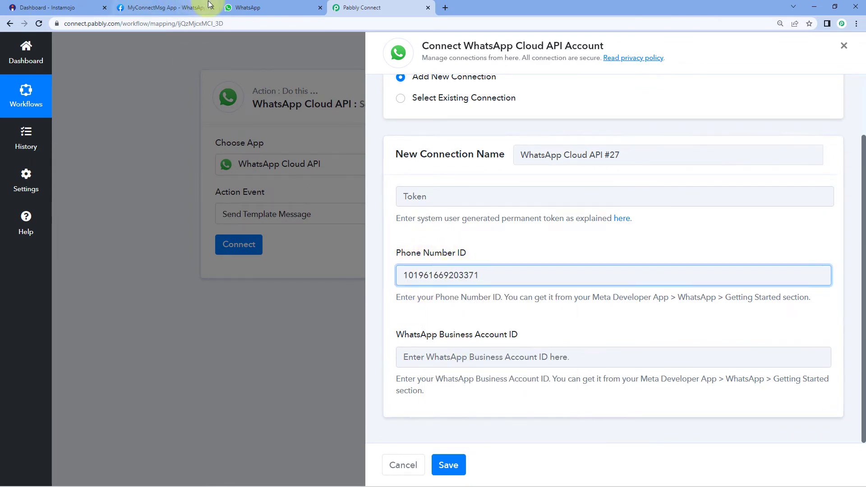
click(189, 8)
click(600, 247)
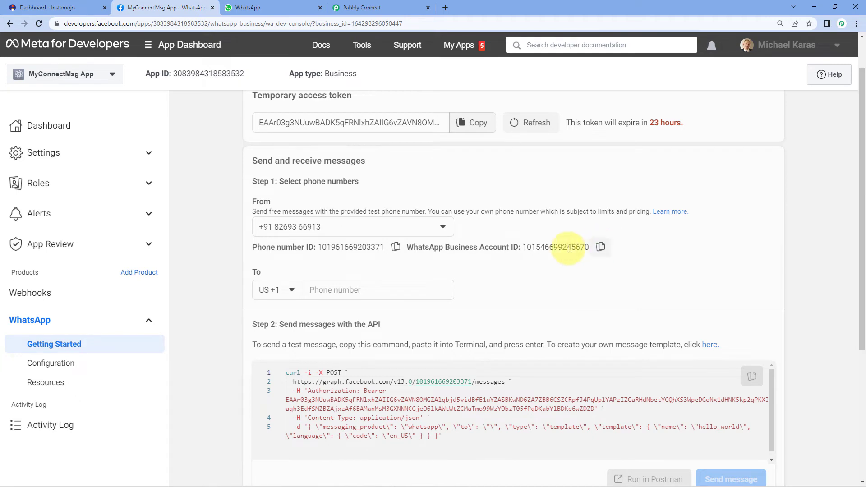
click(356, 8)
click(471, 357)
right_click(465, 359)
click(520, 261)
click(485, 250)
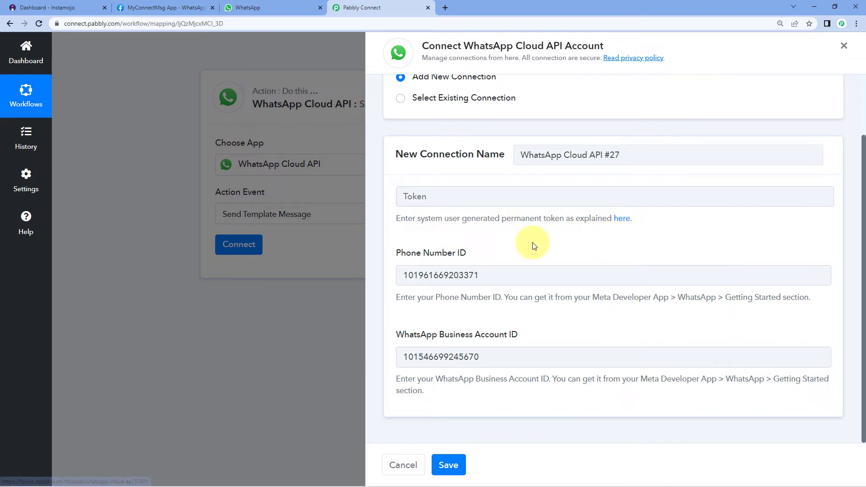
Review Meta's temporary access token, then open Pabbly's forum guide on generating a permanent token.
scroll(535, 253, up, 1)
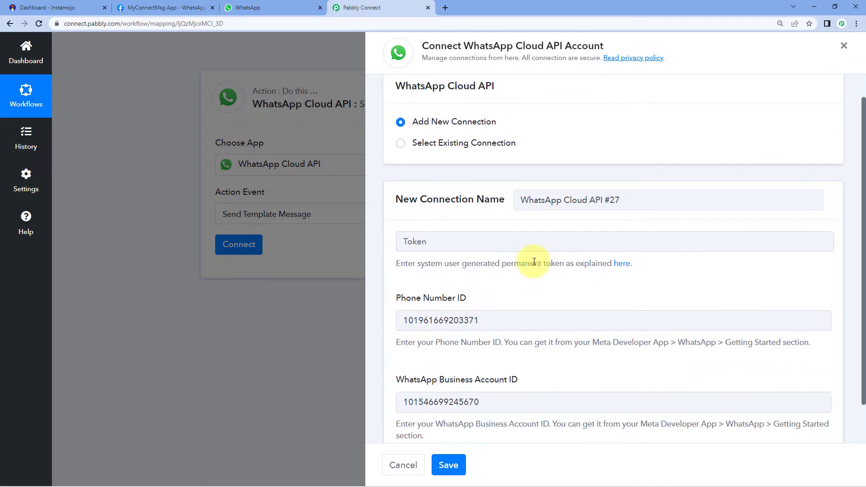
click(168, 8)
scroll(252, 167, up, 1)
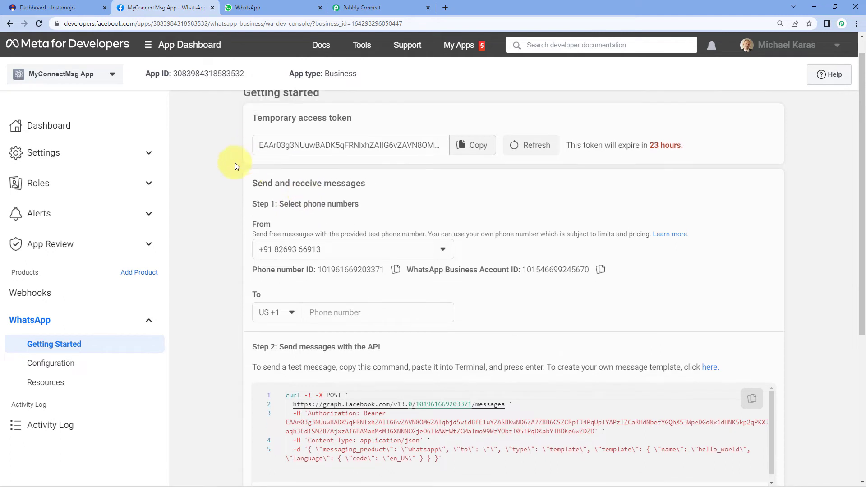
drag(252, 141, 358, 143)
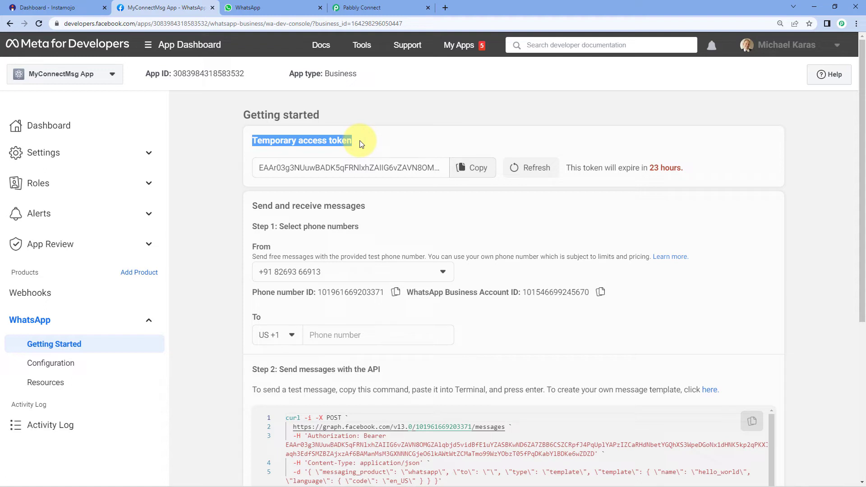
click(362, 144)
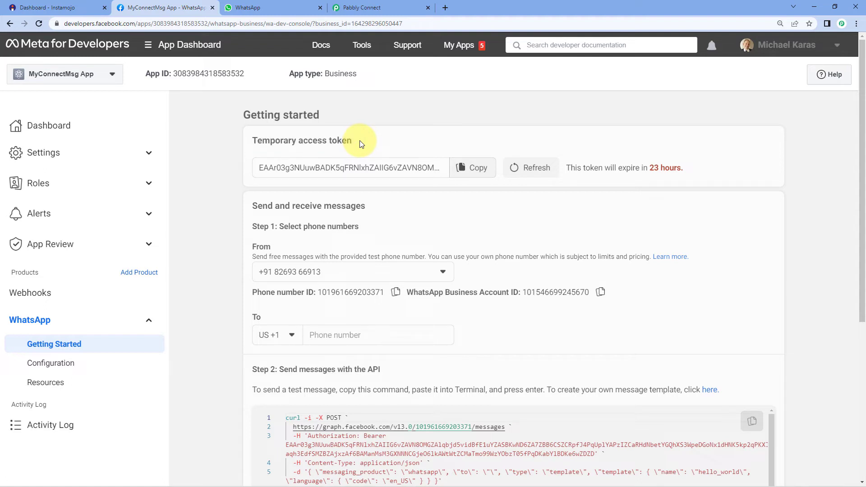
click(399, 9)
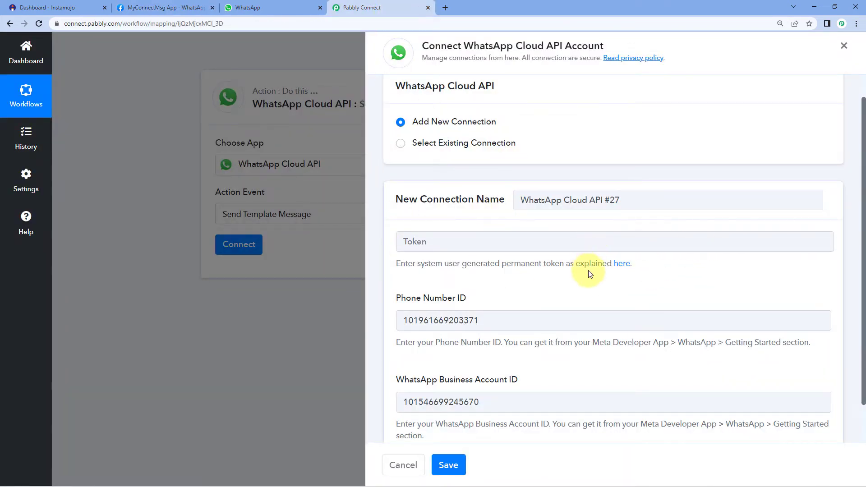
click(622, 264)
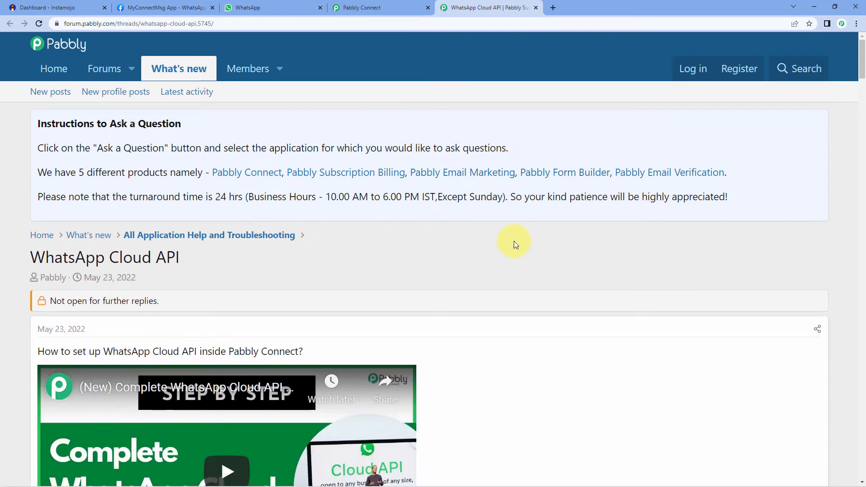
Scroll through the forum thread's WhatsApp Cloud API setup videos, then close the forum thread.
scroll(510, 250, down, 5)
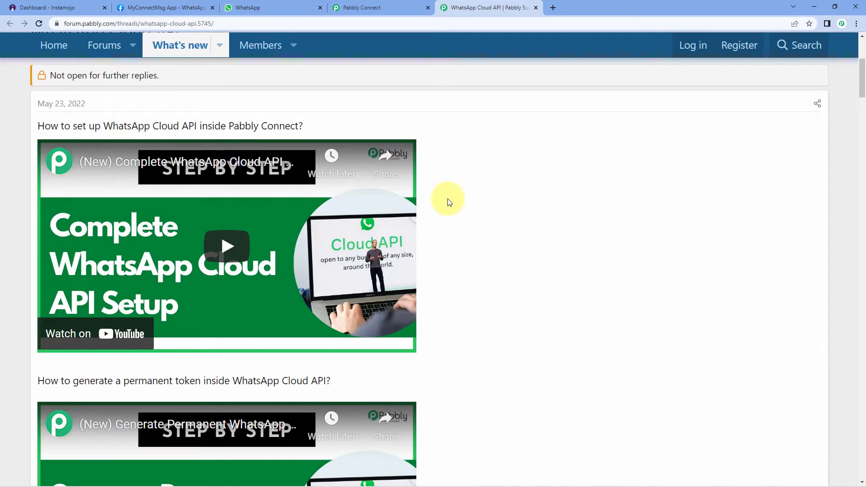
scroll(199, 194, down, 2)
scroll(201, 185, down, 2)
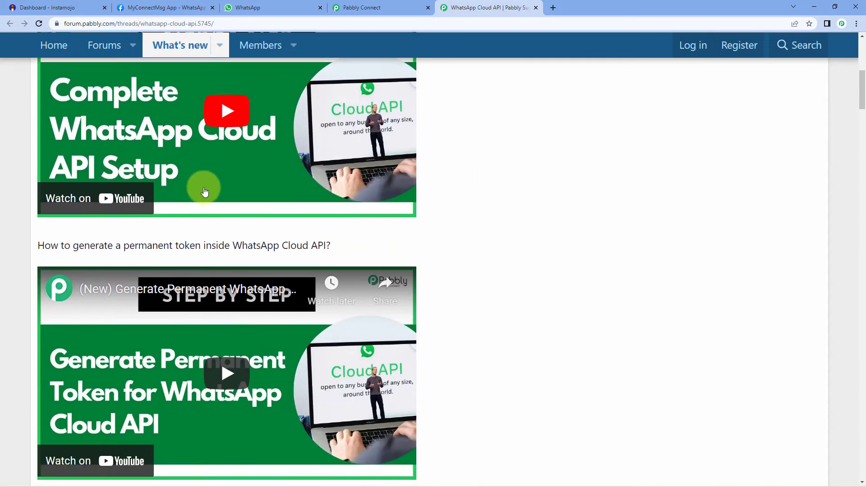
scroll(294, 267, down, 2)
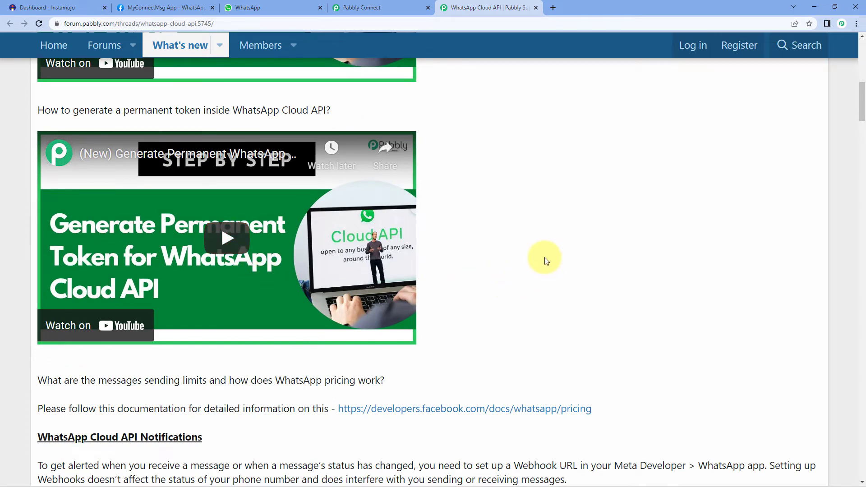
scroll(584, 139, up, 2)
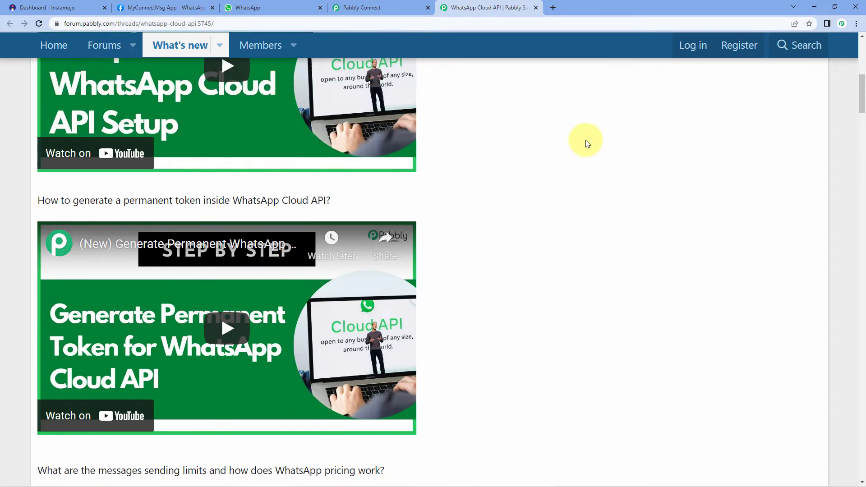
click(536, 8)
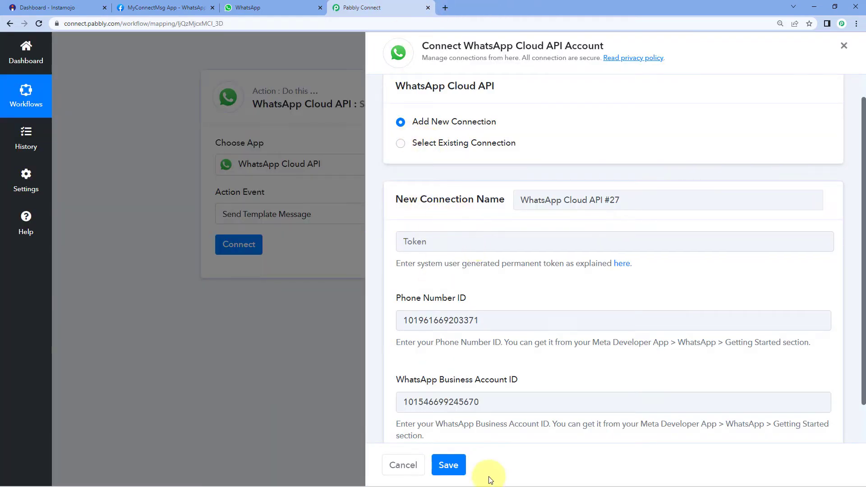
Reuse the existing WhatsApp Cloud API #26 connection and save it.
click(401, 143)
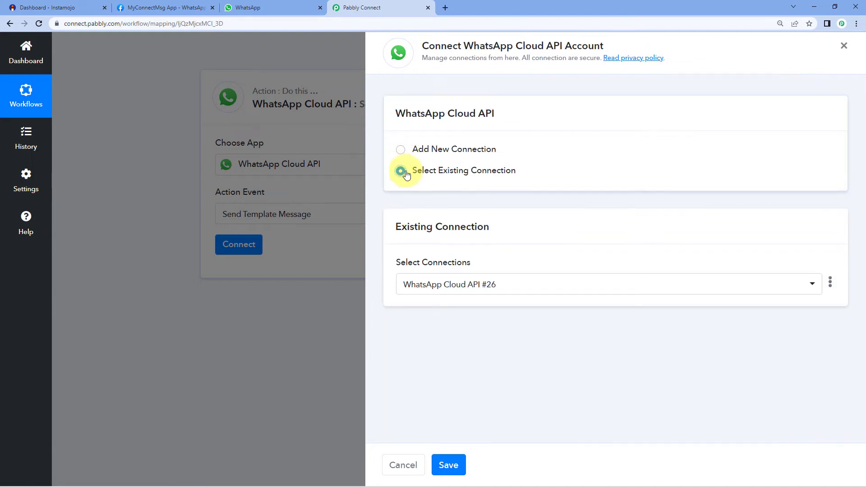
click(448, 465)
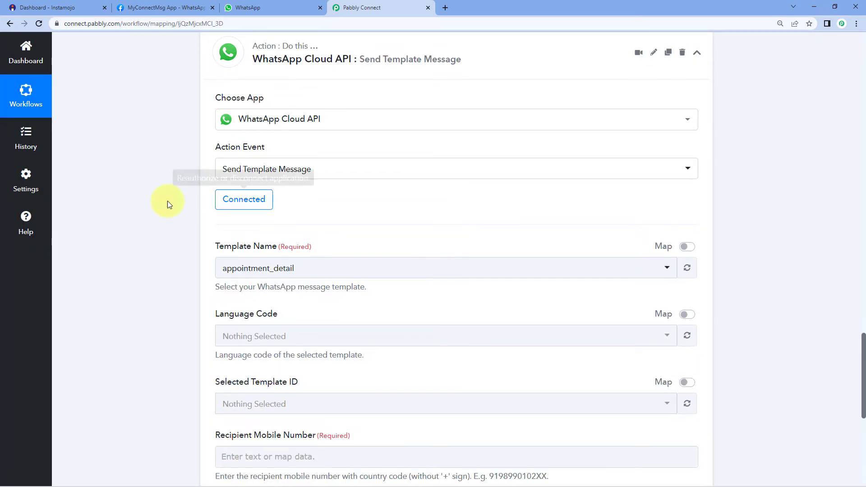
Browse the available message templates in Template Name, then return to Meta's WhatsApp Getting Started page.
scroll(161, 232, down, 3)
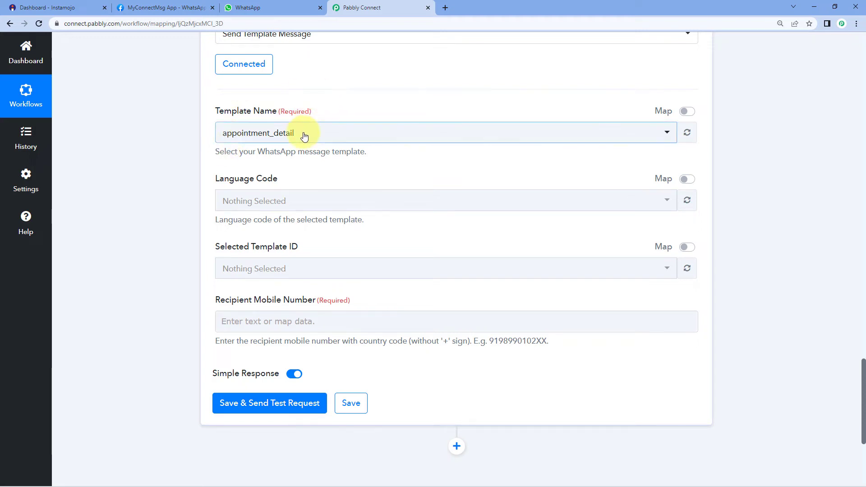
click(335, 133)
scroll(247, 163, down, 2)
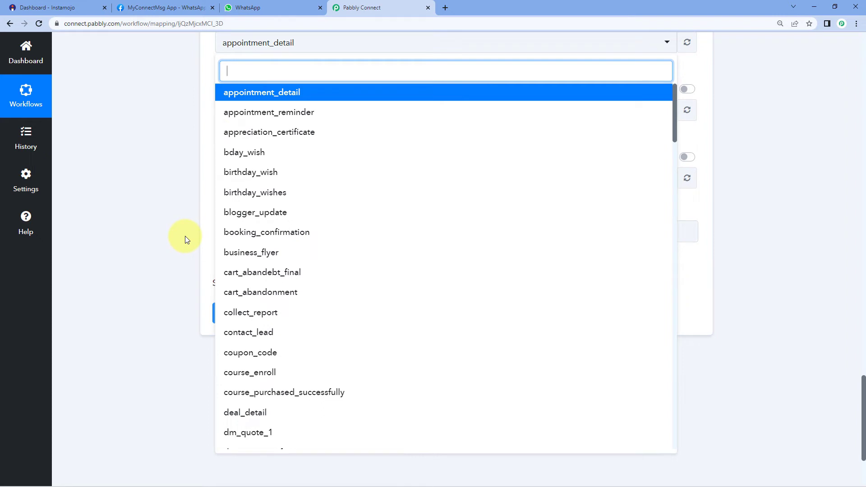
click(164, 7)
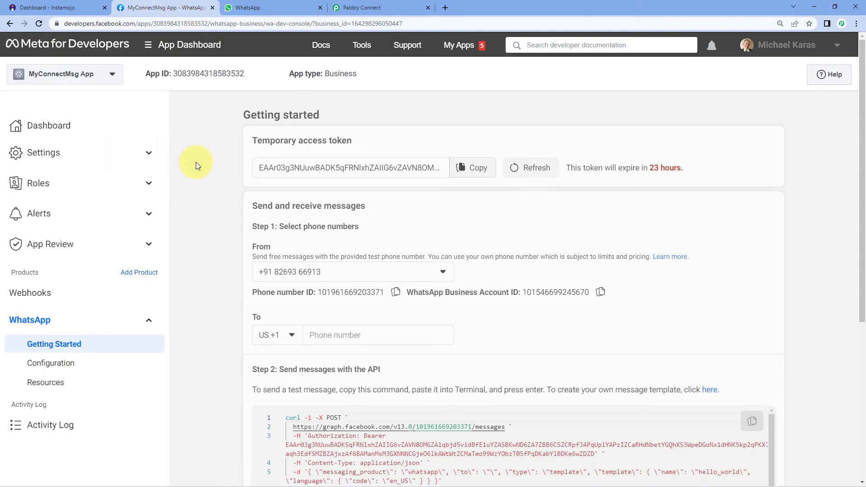
Open WhatsApp Manager's Message templates list from the Step 2 'here' link.
scroll(197, 164, down, 5)
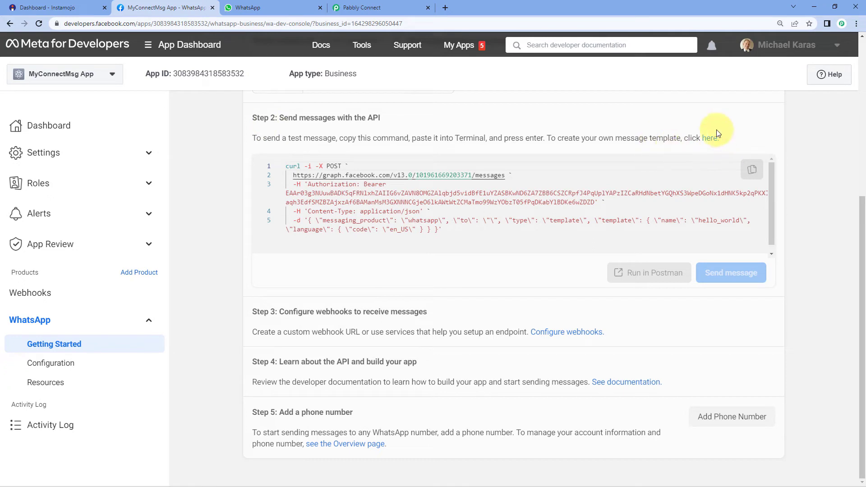
click(709, 139)
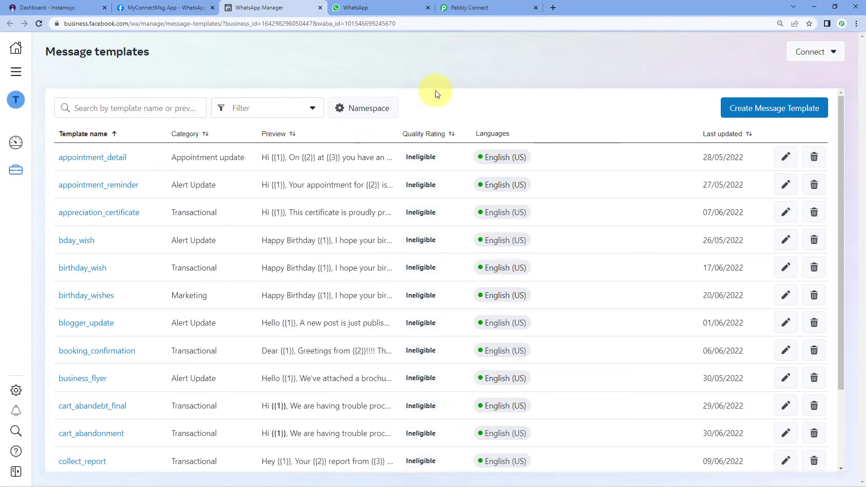
Load more templates in WhatsApp Manager and open the meeting_link_1 template.
scroll(435, 104, down, 9)
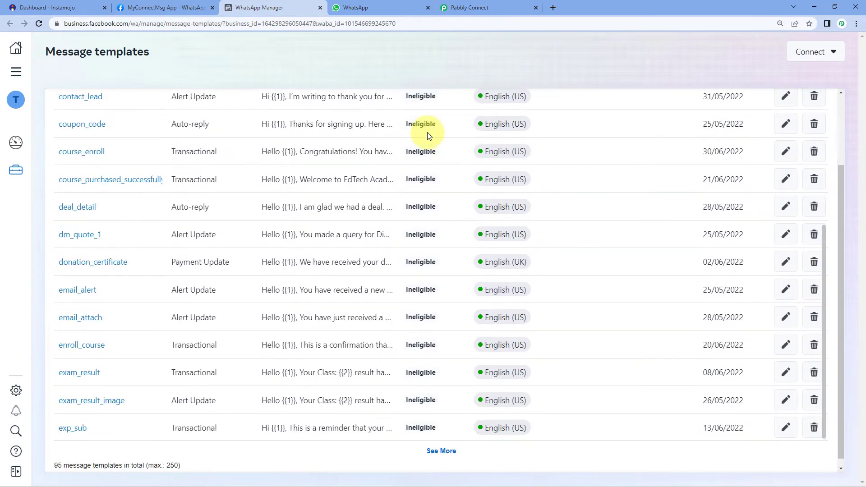
scroll(440, 138, up, 3)
scroll(449, 140, up, 5)
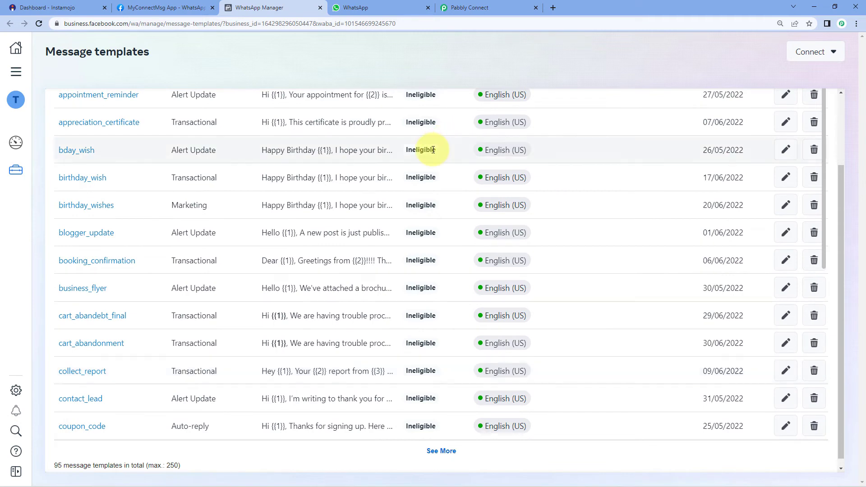
scroll(439, 147, down, 5)
scroll(437, 144, up, 5)
drag(839, 201, 759, 74)
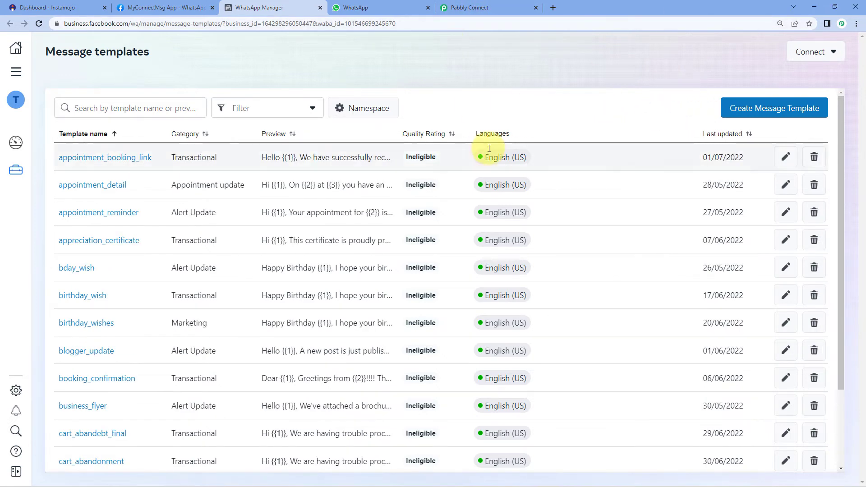
scroll(414, 157, down, 5)
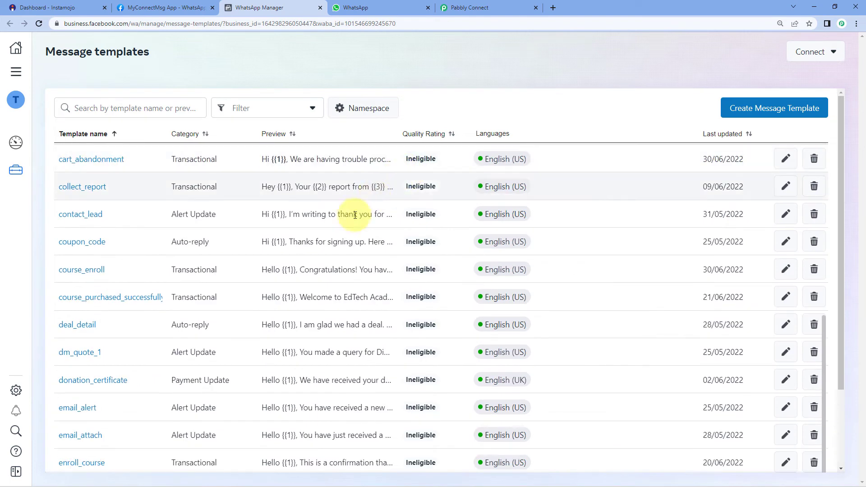
drag(845, 164, 845, 309)
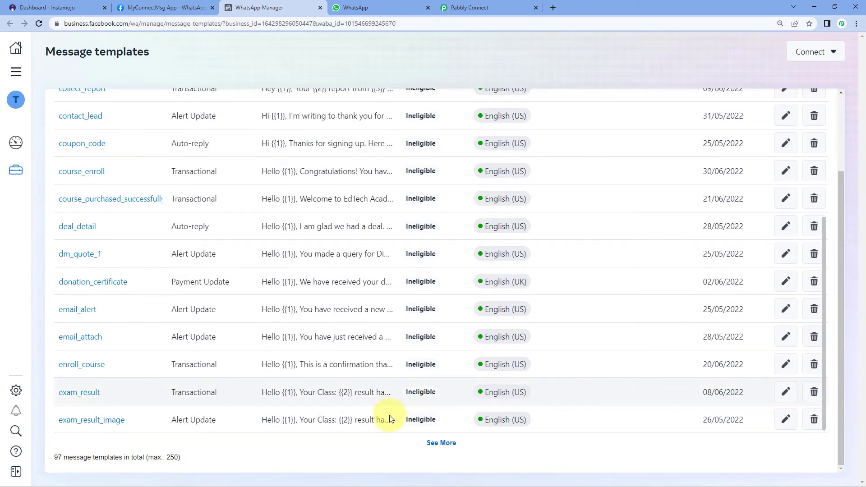
click(446, 443)
scroll(239, 242, down, 7)
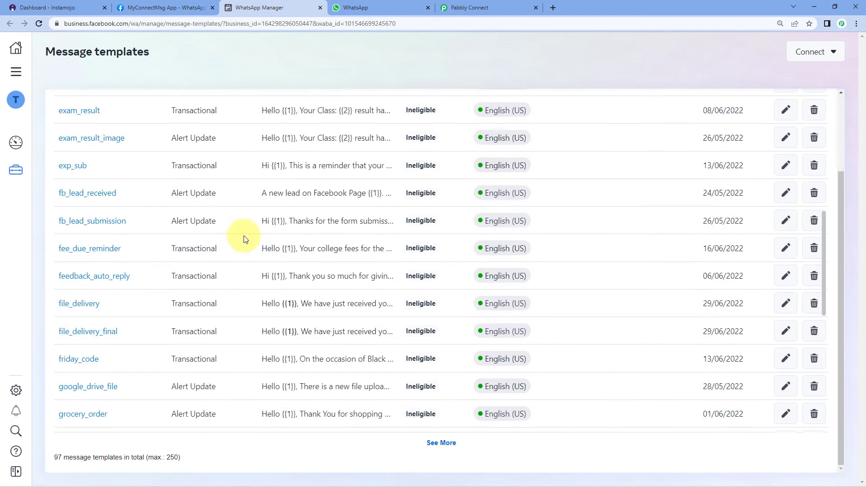
scroll(245, 235, down, 7)
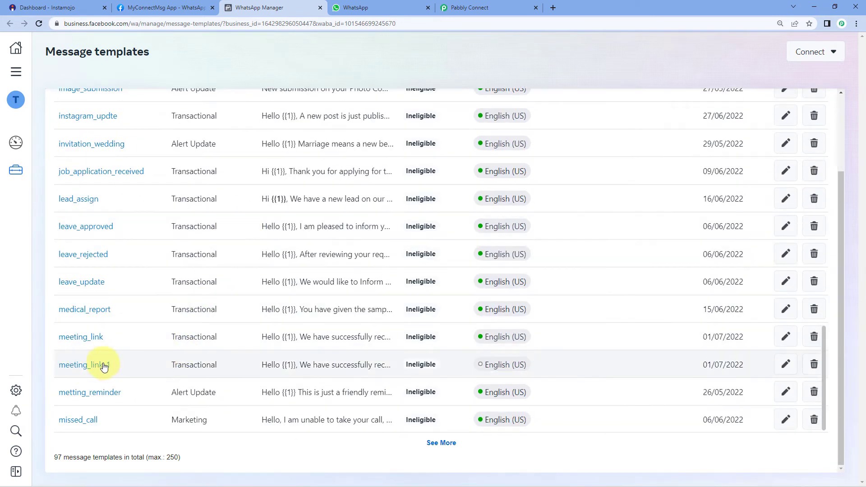
click(100, 366)
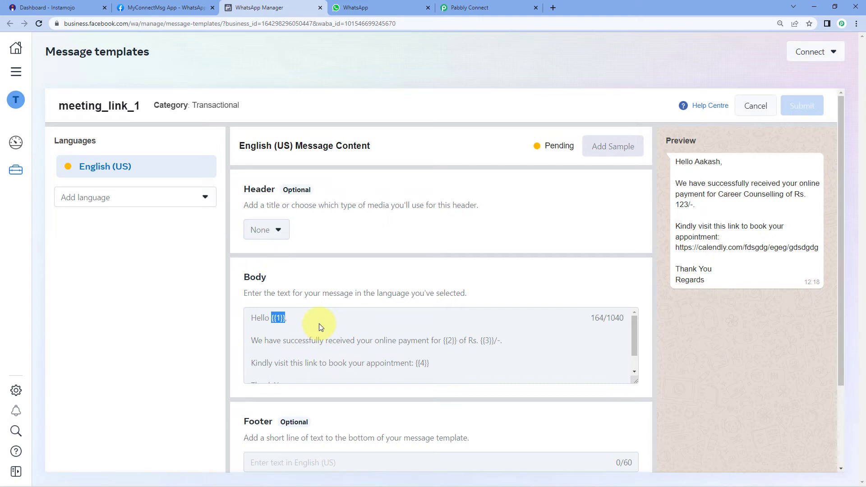
scroll(295, 332, down, 1)
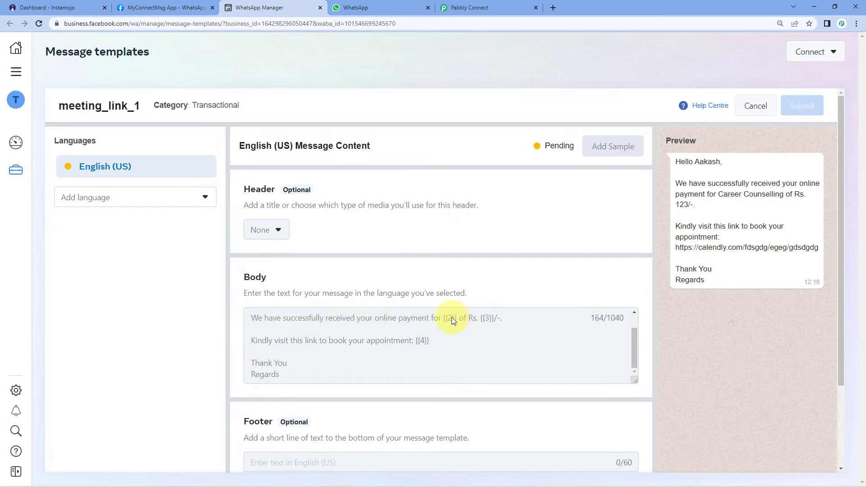
drag(444, 317, 456, 319)
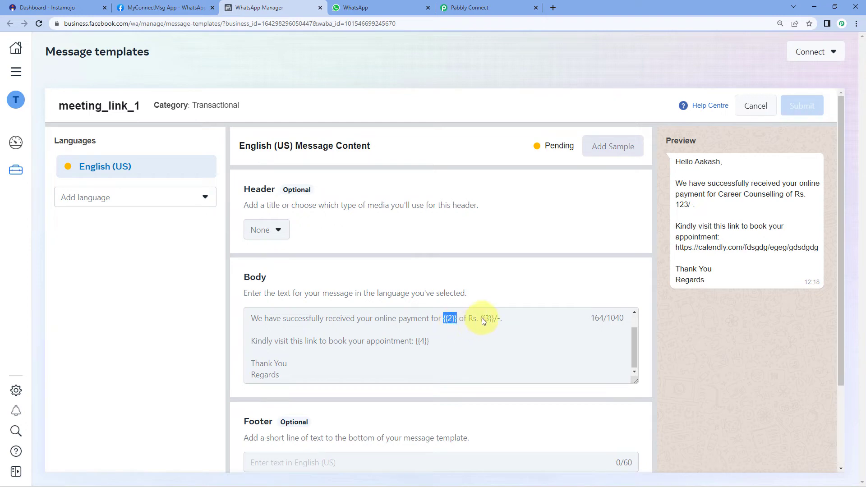
drag(481, 318, 494, 319)
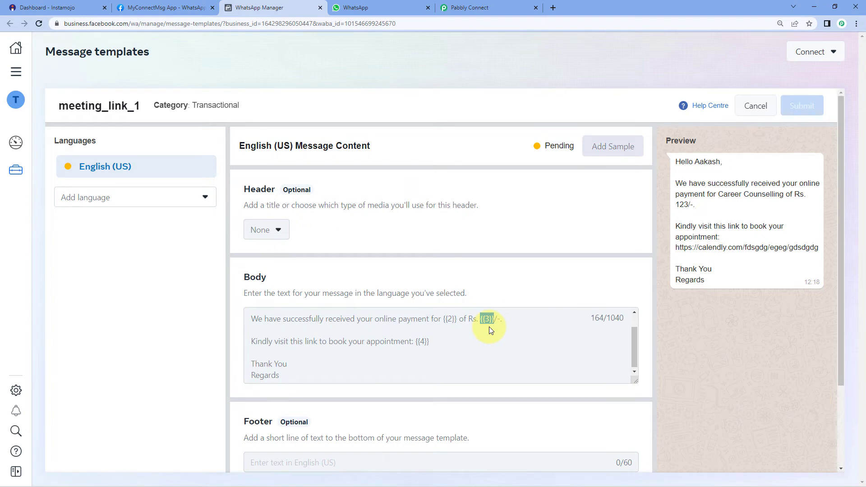
click(310, 333)
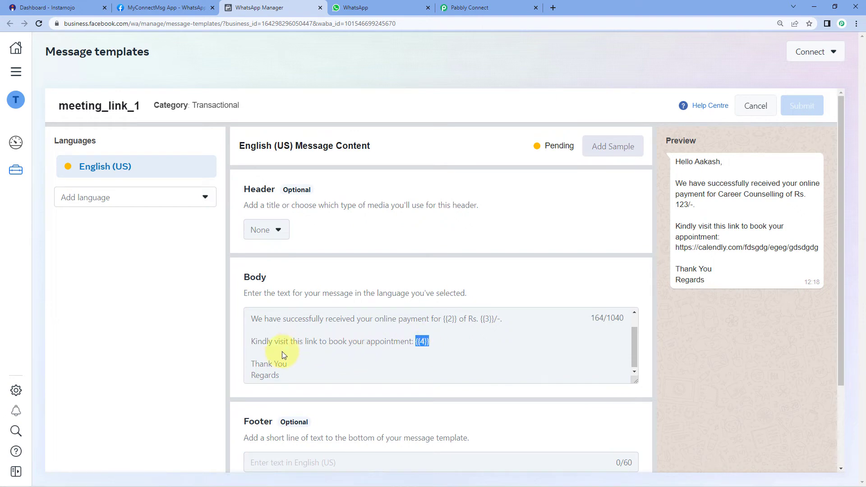
scroll(353, 356, up, 1)
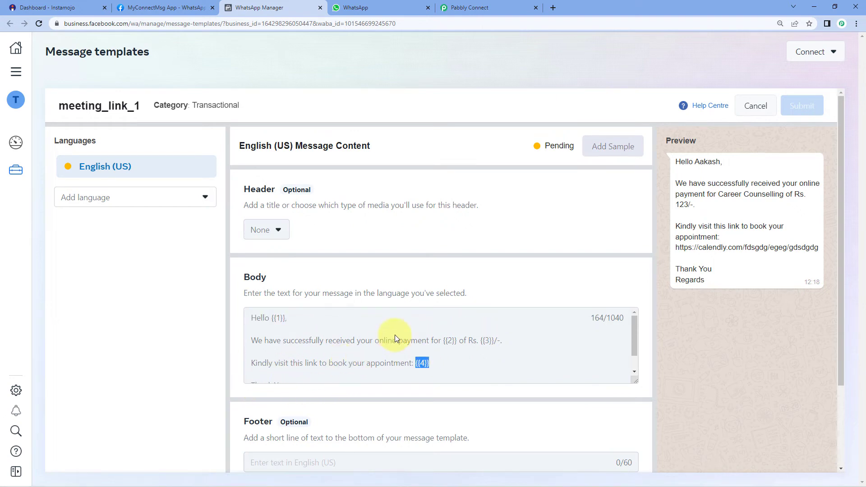
drag(676, 161, 711, 283)
click(704, 285)
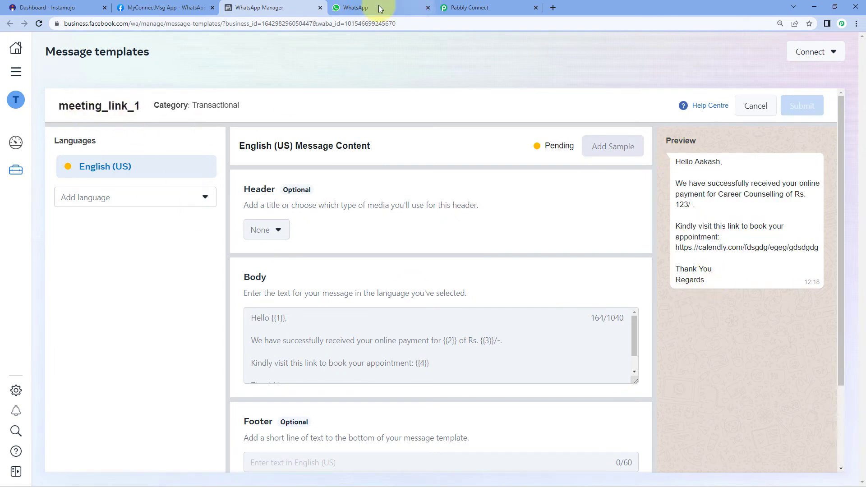
click(464, 8)
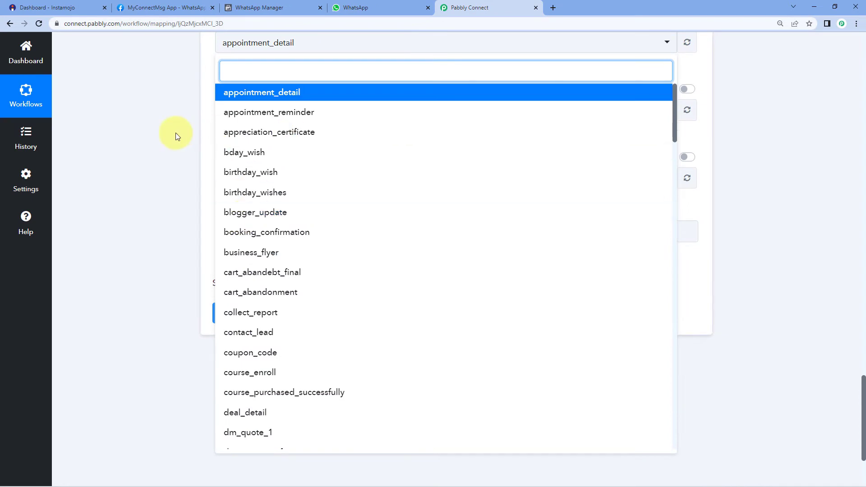
click(175, 132)
click(687, 132)
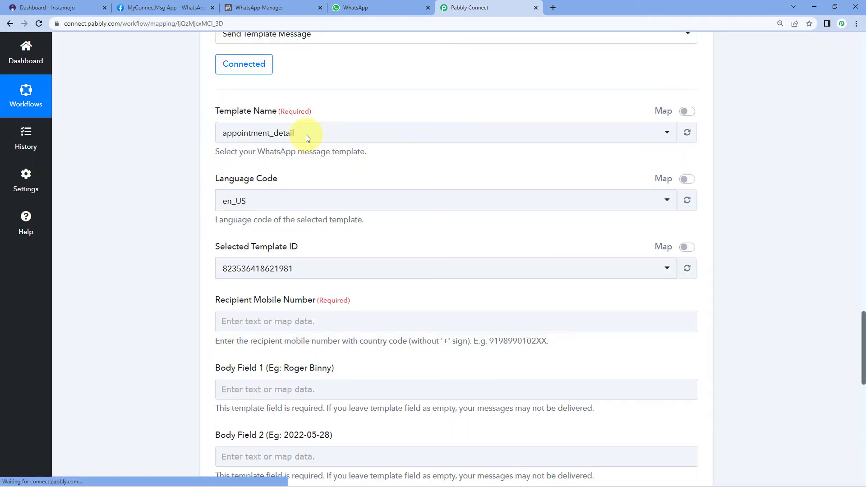
click(307, 135)
text(meet)
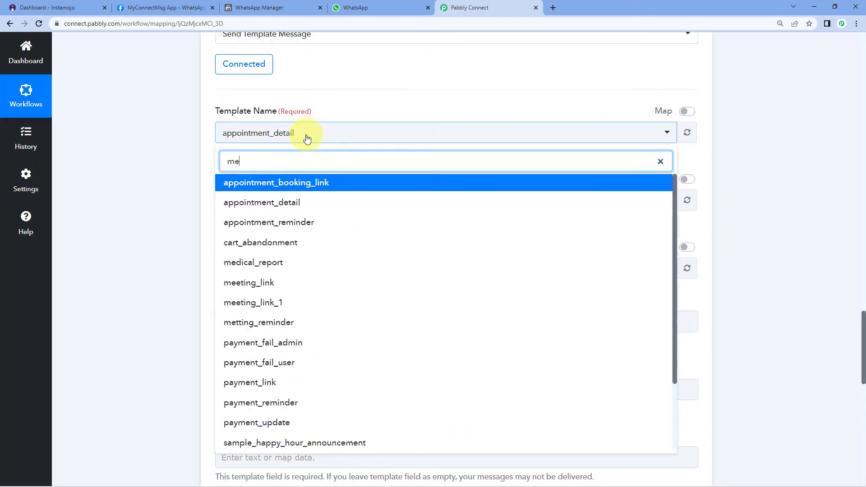
click(277, 207)
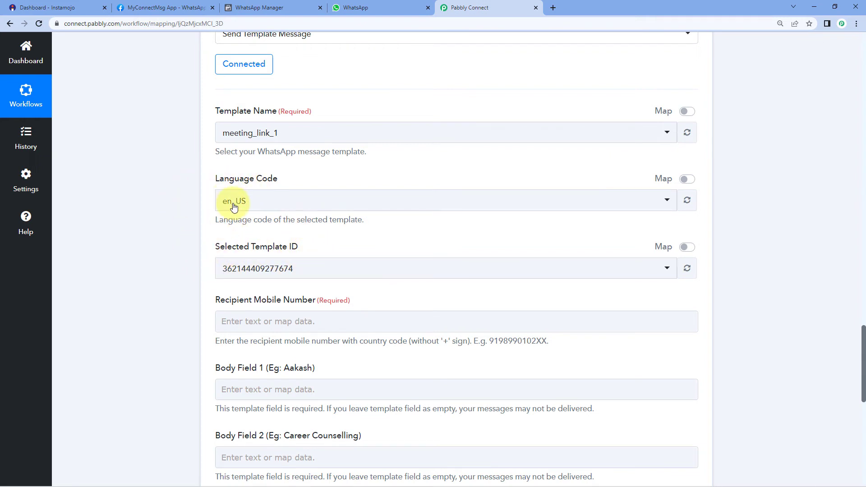
scroll(199, 221, down, 2)
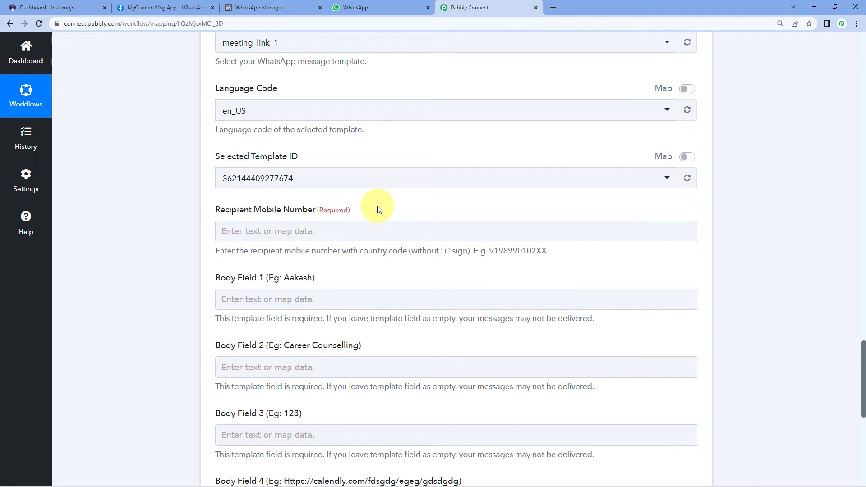
Check the buyer's phone number in the Get Payment Details response.
scroll(444, 213, up, 10)
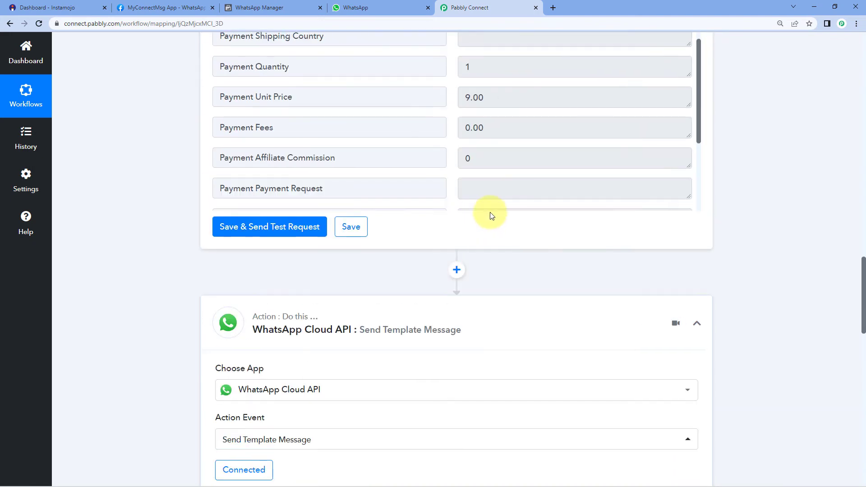
scroll(489, 224, up, 5)
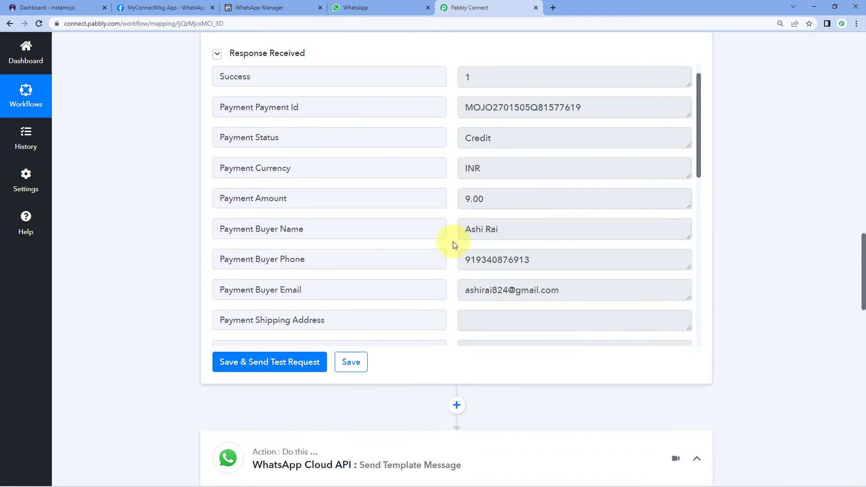
scroll(456, 244, down, 2)
click(465, 215)
drag(464, 216, 542, 214)
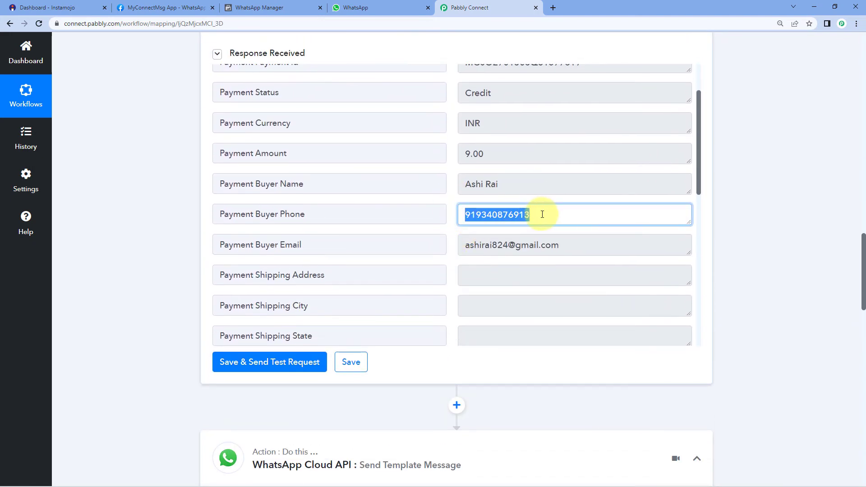
click(542, 214)
double_click(542, 215)
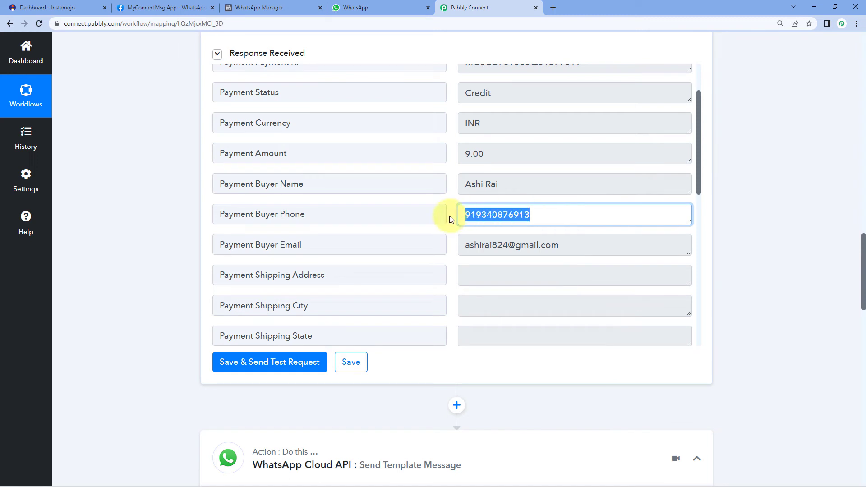
click(489, 213)
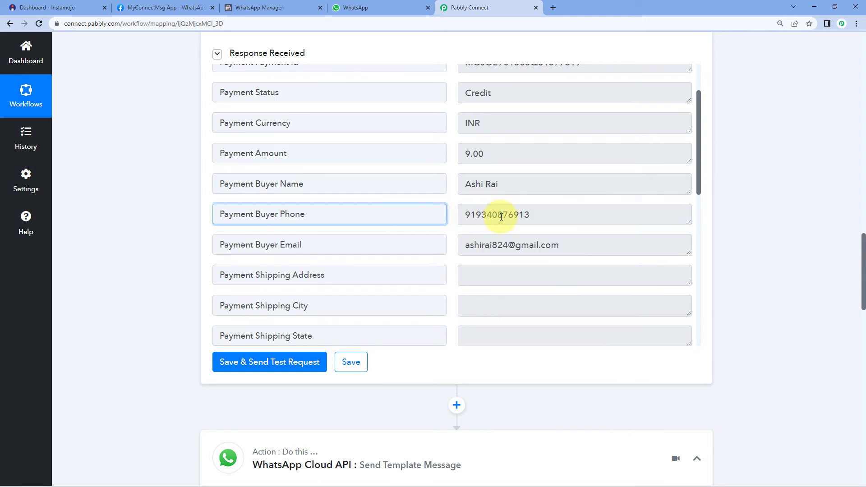
double_click(570, 213)
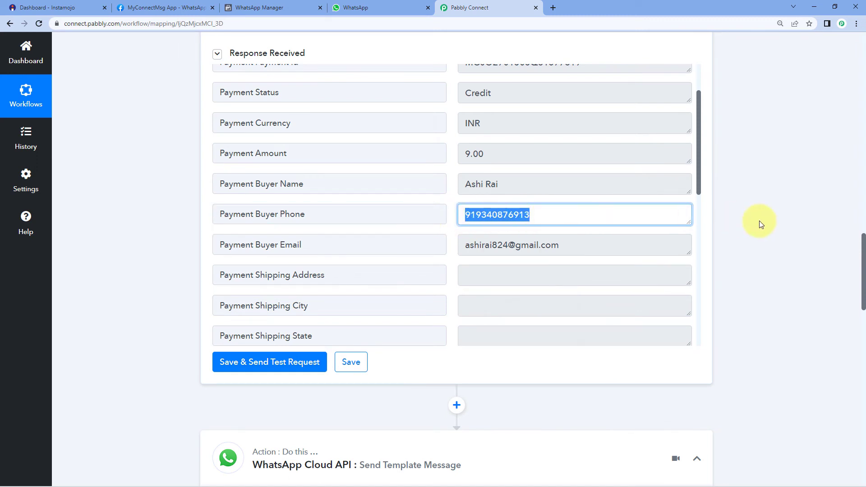
Map Get Payment Details > Payment Buyer Phone as the Recipient Mobile Number.
scroll(744, 227, down, 12)
click(289, 278)
click(173, 260)
scroll(173, 260, down, 1)
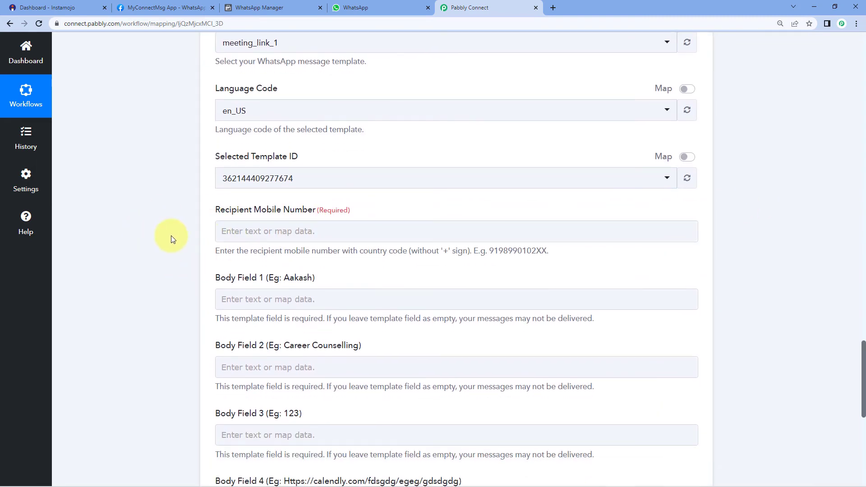
click(225, 231)
scroll(212, 235, down, 2)
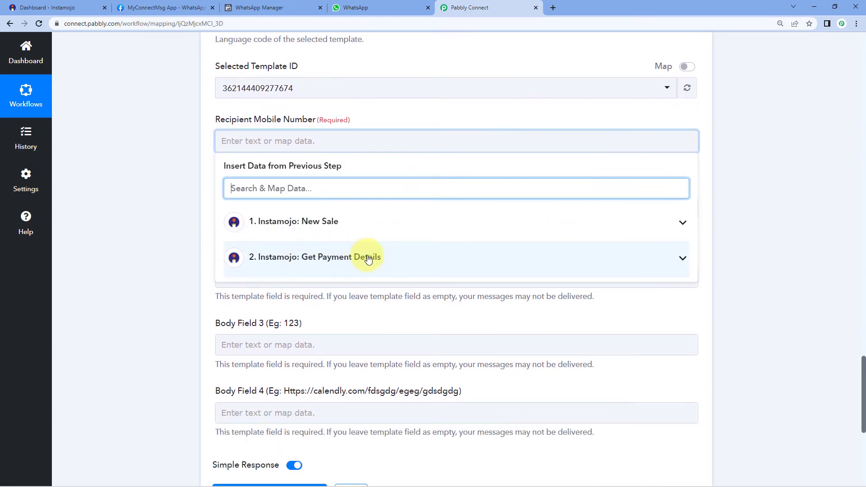
click(396, 255)
scroll(280, 279, down, 3)
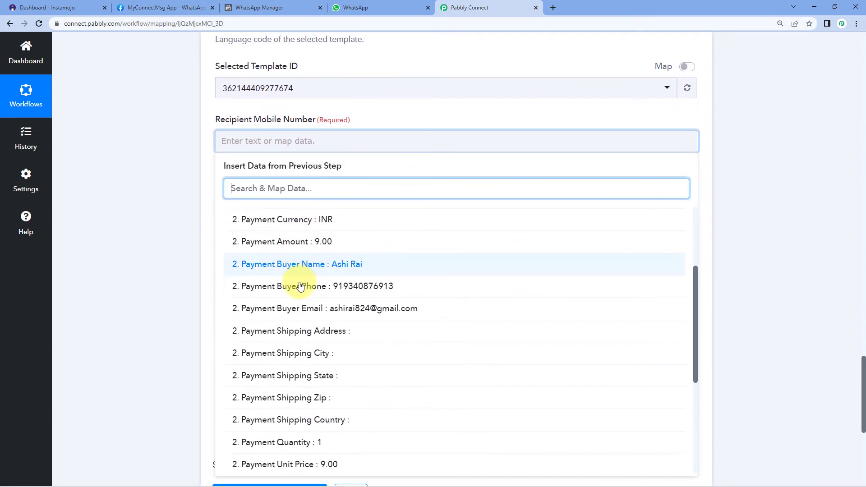
click(316, 287)
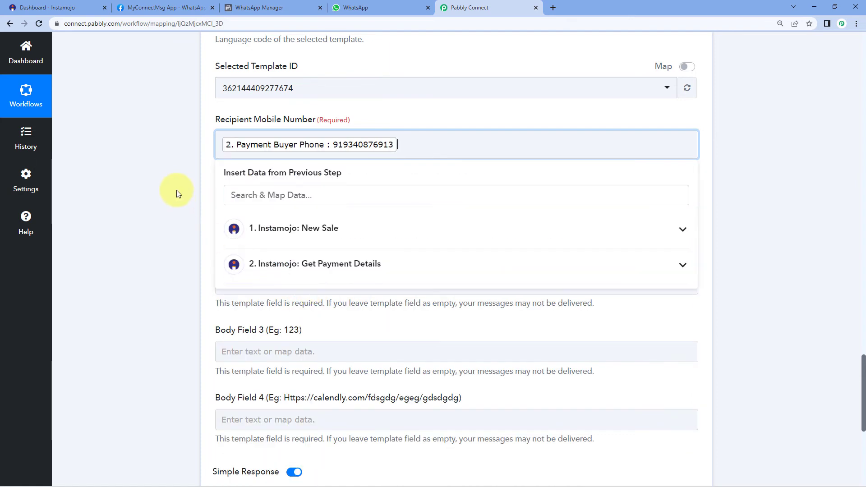
click(177, 183)
scroll(177, 183, down, 1)
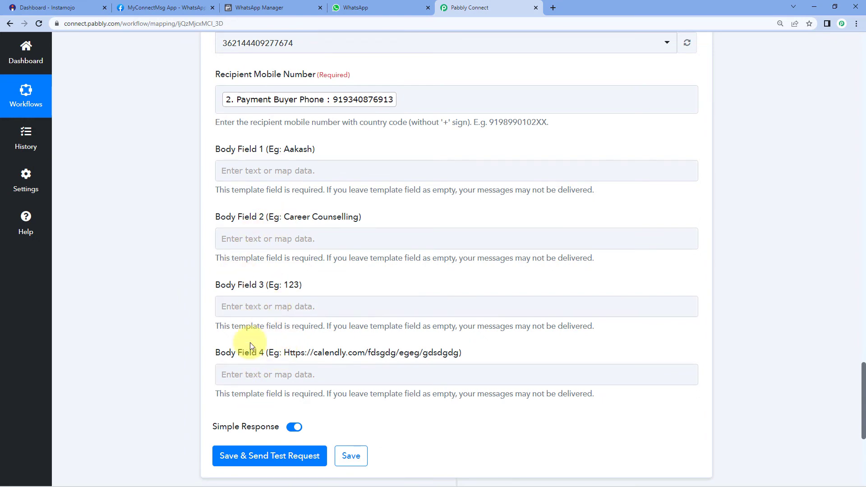
Map the payment's Buyer Name into Body Field 1 after checking the template variables.
click(255, 9)
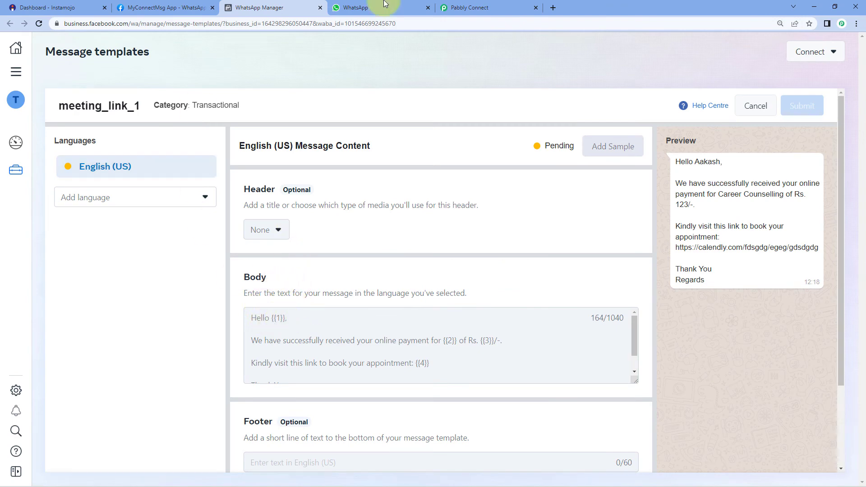
click(465, 8)
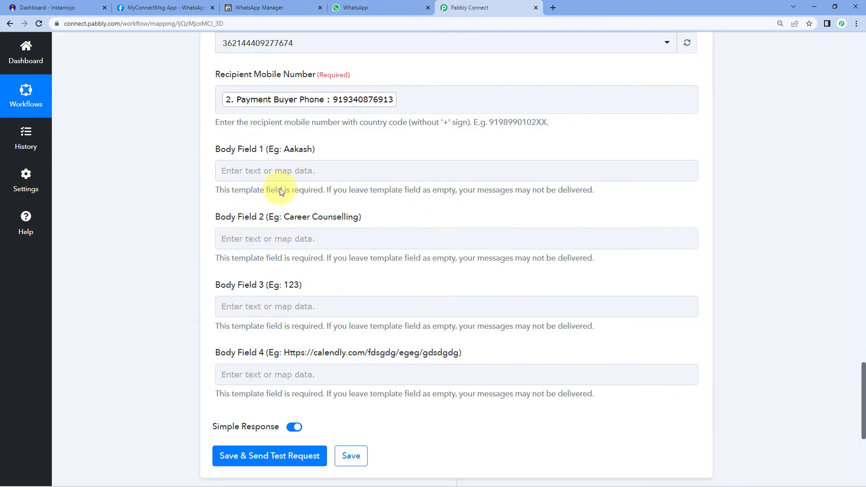
click(242, 171)
click(294, 288)
scroll(294, 288, down, 2)
click(320, 339)
click(158, 247)
scroll(228, 131, down, 1)
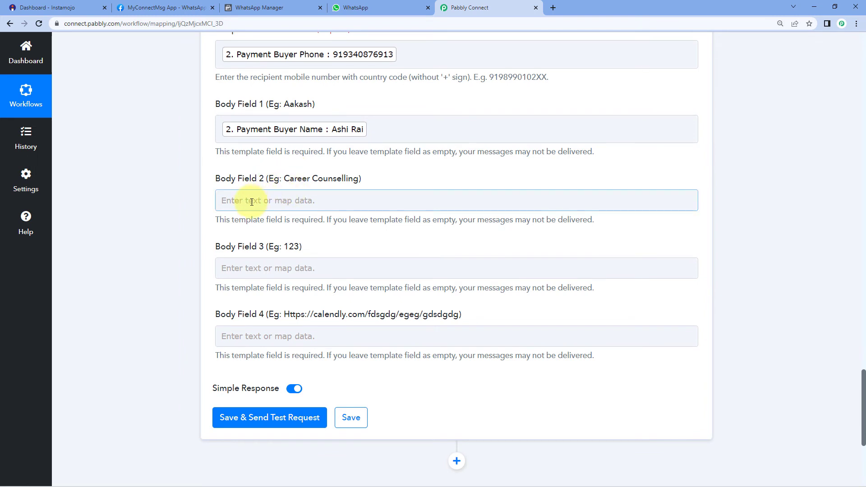
Copy the template's example text 'Career Counselling' into Body Field 2.
click(297, 7)
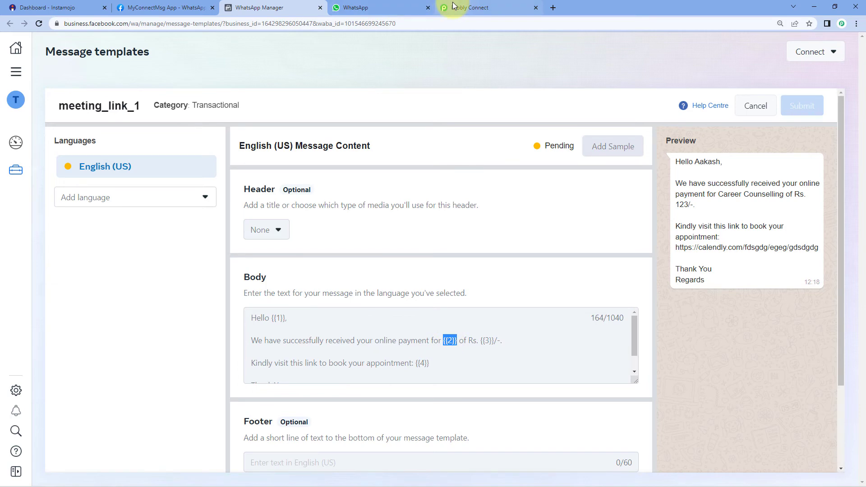
click(469, 8)
drag(285, 178, 358, 185)
key(ctrl+c)
click(250, 200)
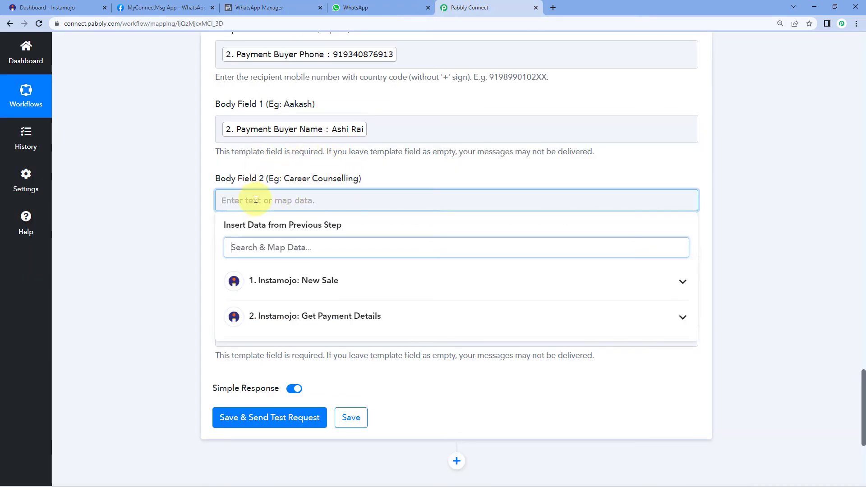
key(ctrl+v)
click(172, 175)
scroll(171, 175, down, 2)
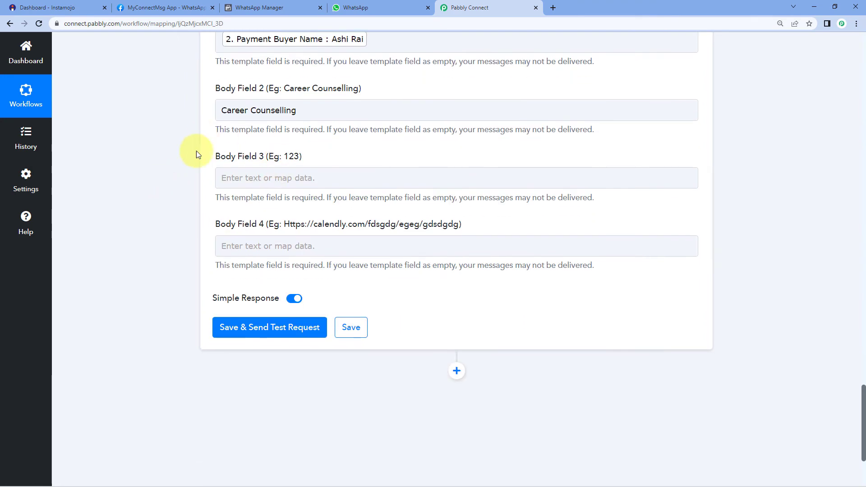
Map the Payment Amount from Get Payment Details into Body Field 3.
click(271, 175)
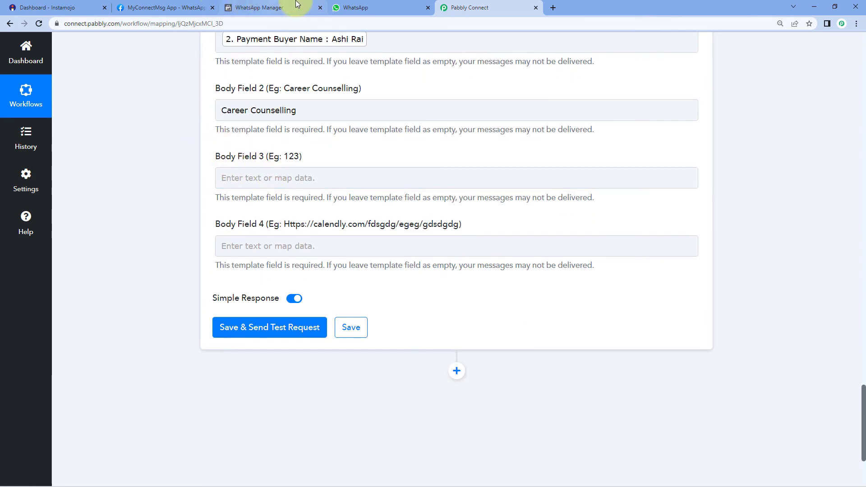
click(259, 7)
drag(480, 342, 495, 345)
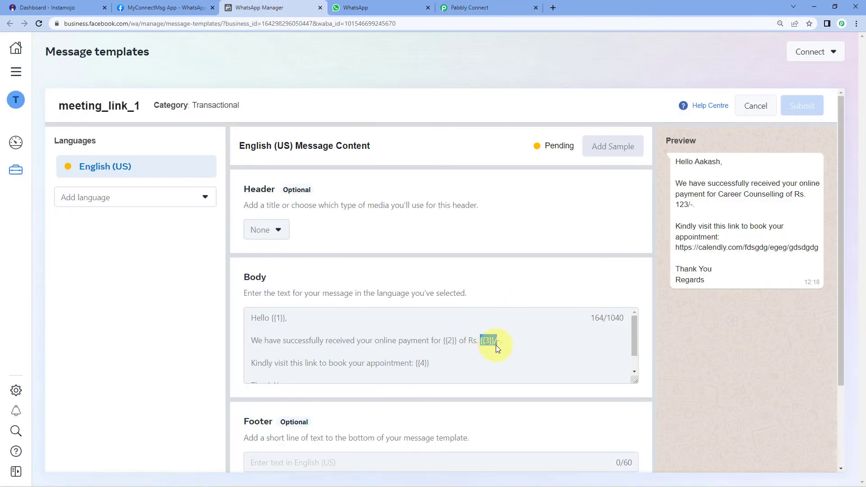
click(472, 7)
click(253, 178)
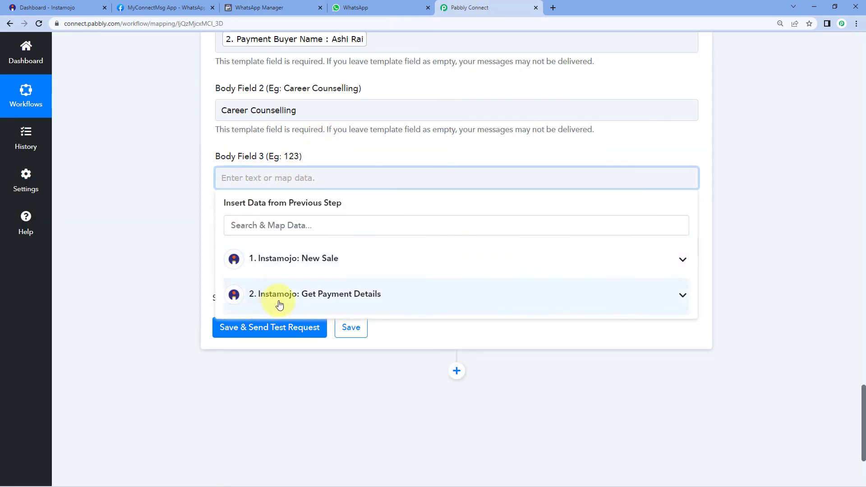
click(280, 305)
scroll(289, 354, down, 1)
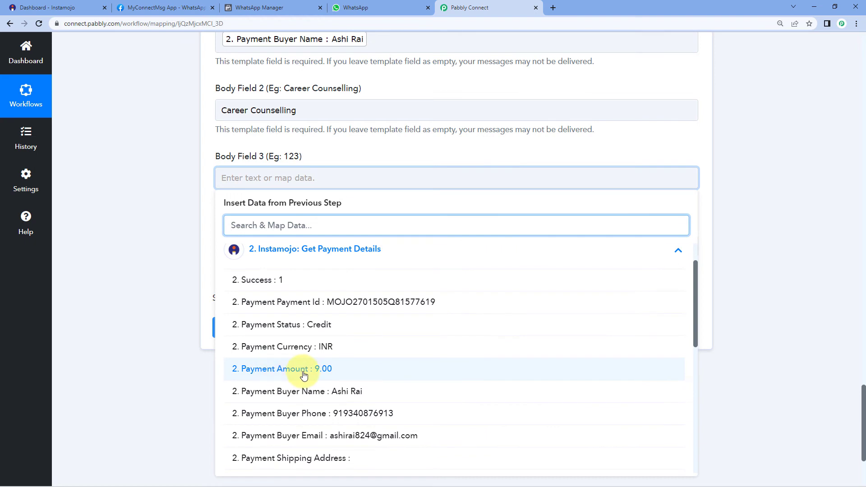
click(303, 369)
click(150, 218)
scroll(193, 239, down, 1)
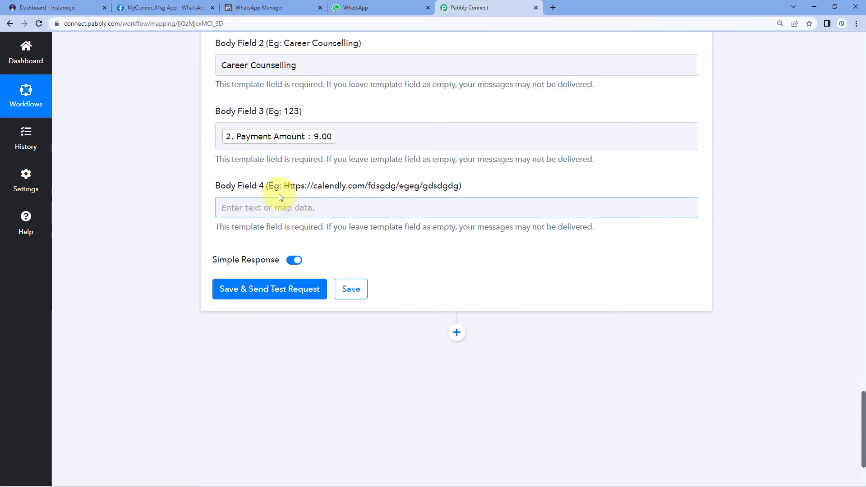
Open the Calendly booking link in a new tab to verify it works.
click(553, 7)
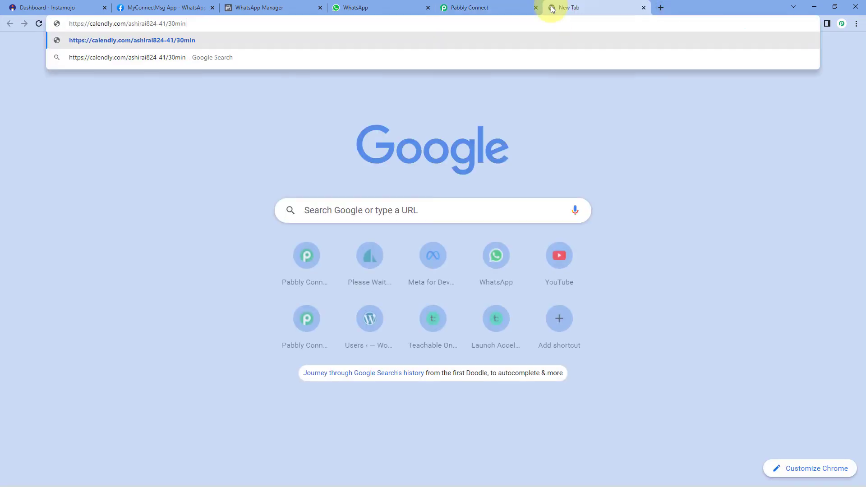
key(Return)
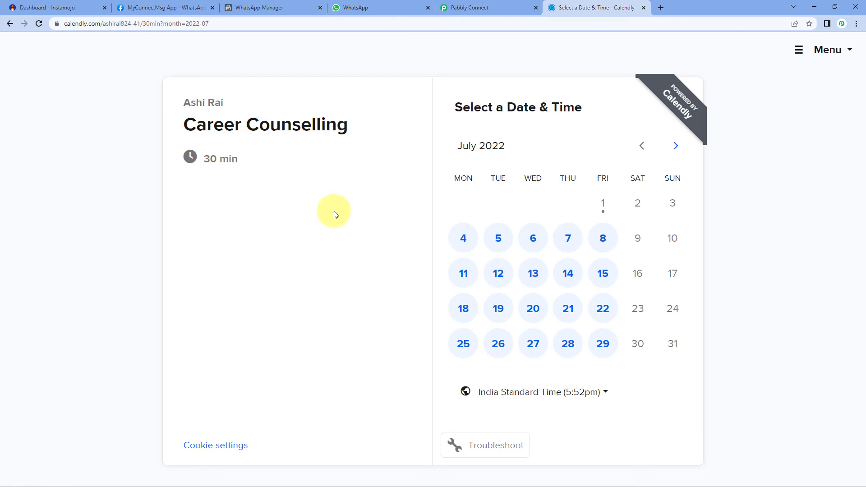
Paste the Calendly booking link into Body Field 4.
click(643, 8)
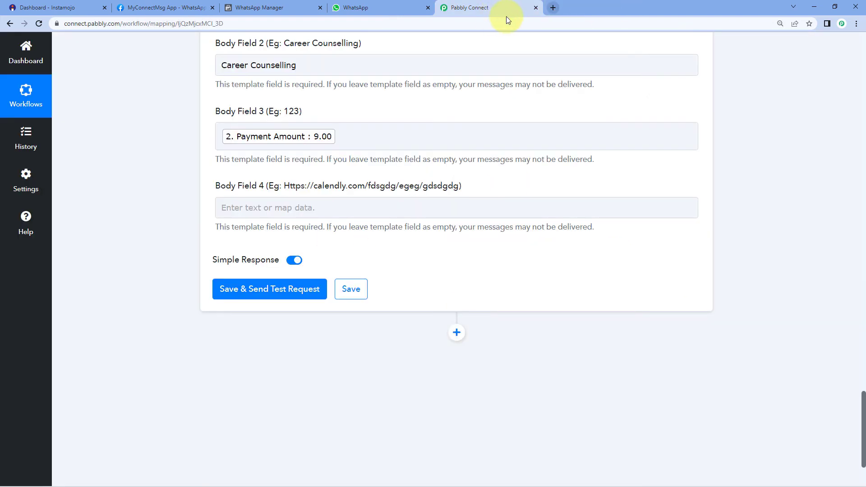
click(268, 206)
right_click(266, 203)
click(290, 270)
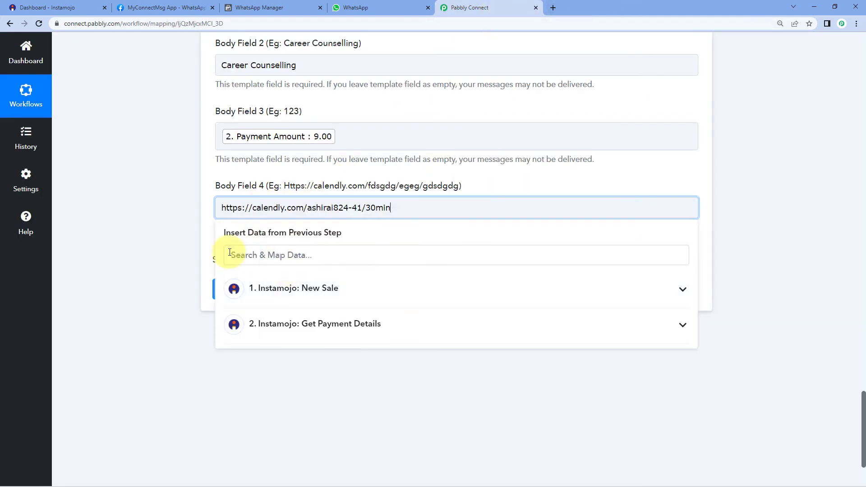
click(153, 193)
Save the WhatsApp action, send a test request and check WhatsApp Web for the message.
scroll(153, 193, up, 2)
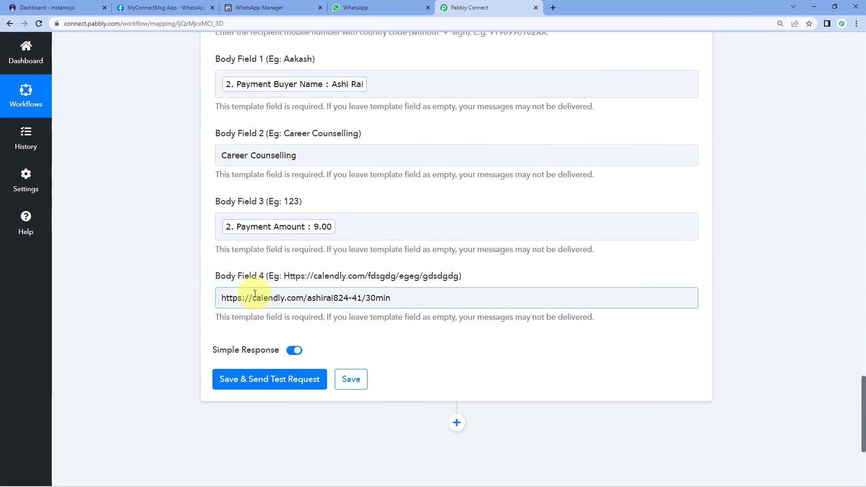
scroll(148, 176, up, 3)
scroll(176, 176, down, 3)
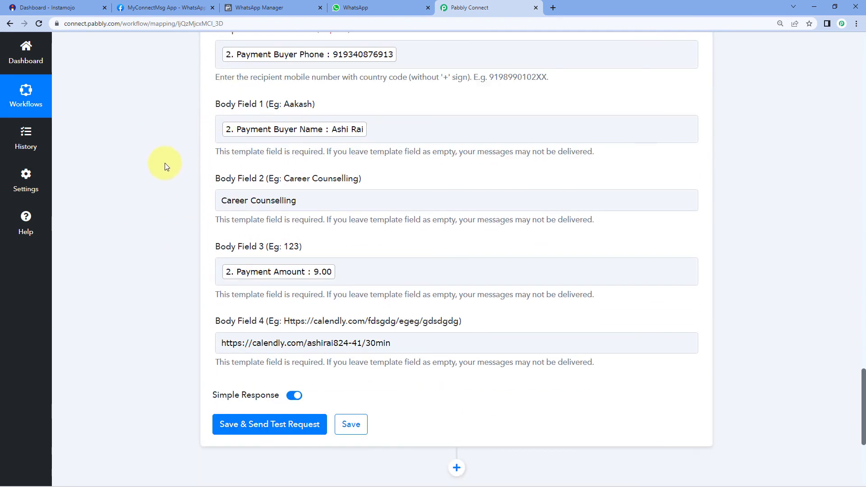
scroll(165, 169, down, 4)
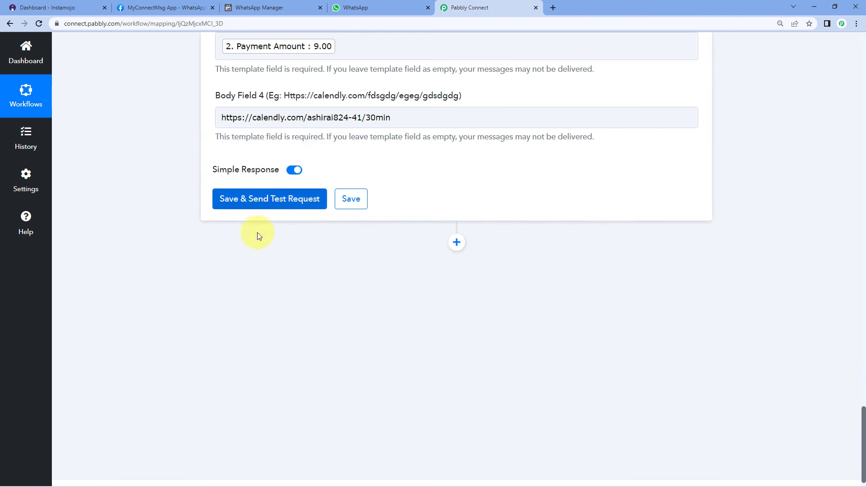
click(265, 209)
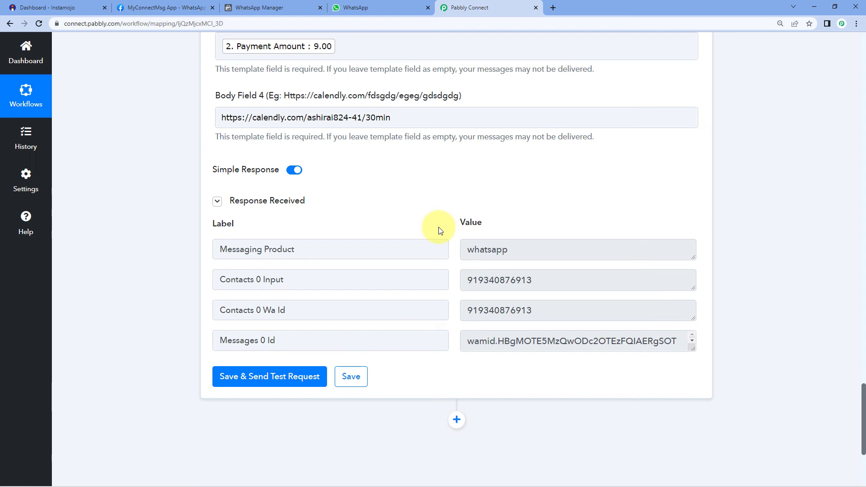
scroll(441, 230, up, 10)
scroll(234, 145, down, 10)
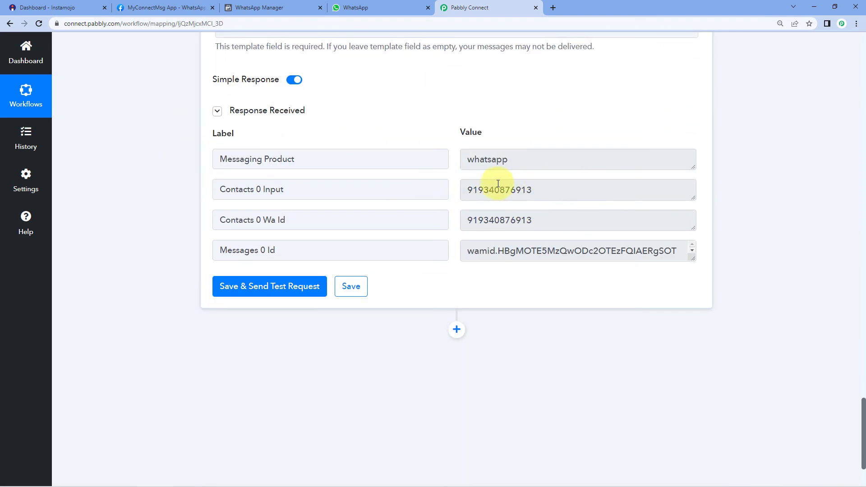
click(401, 4)
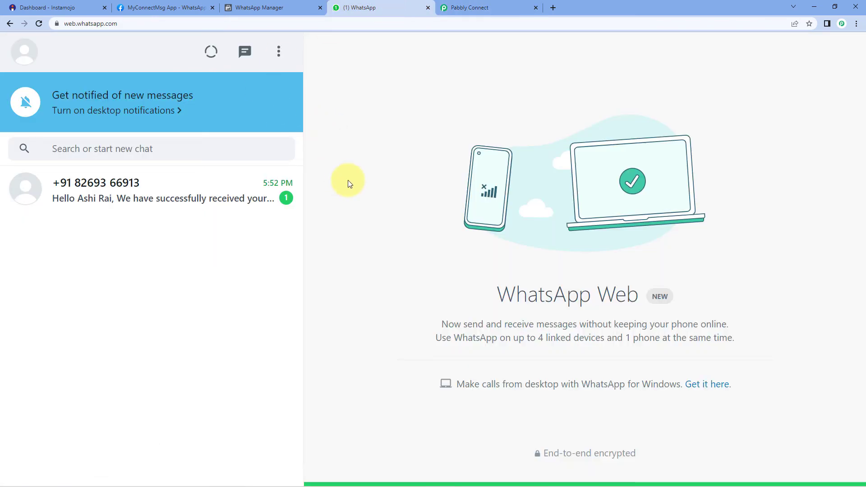
click(193, 189)
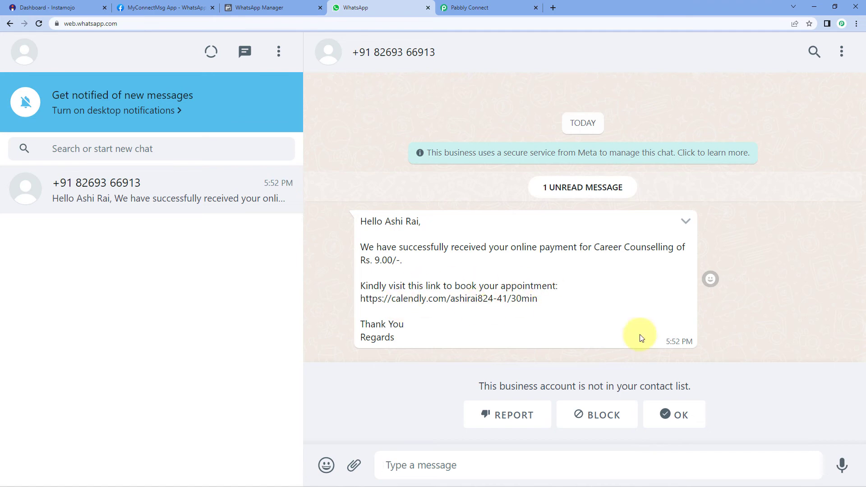
click(686, 416)
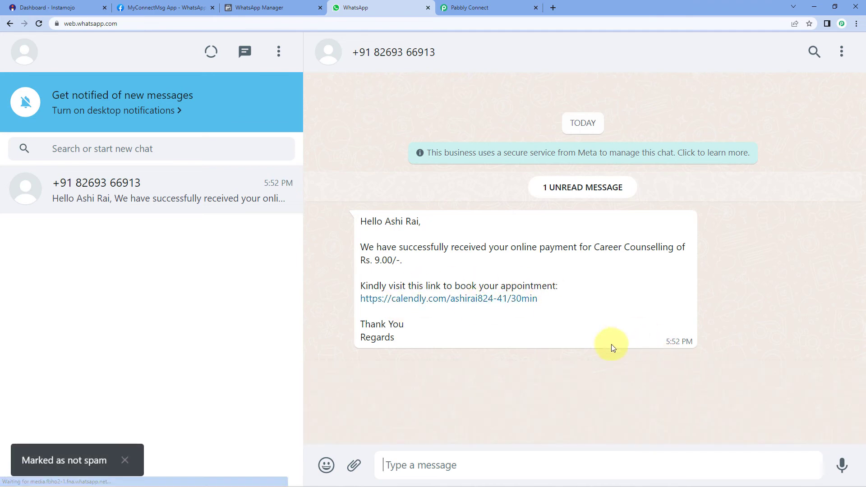
click(449, 301)
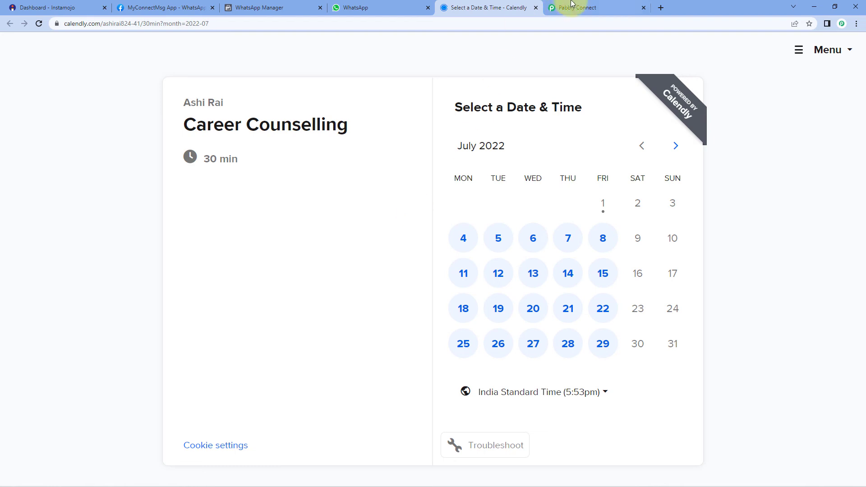
click(536, 8)
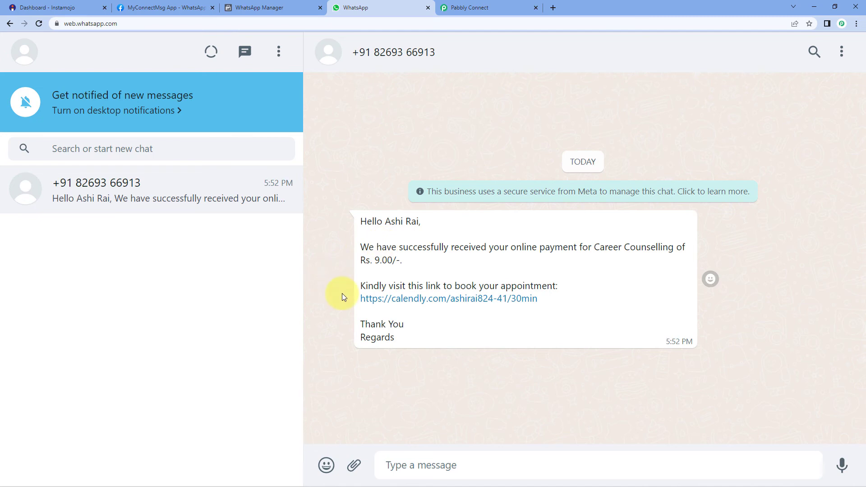
click(271, 8)
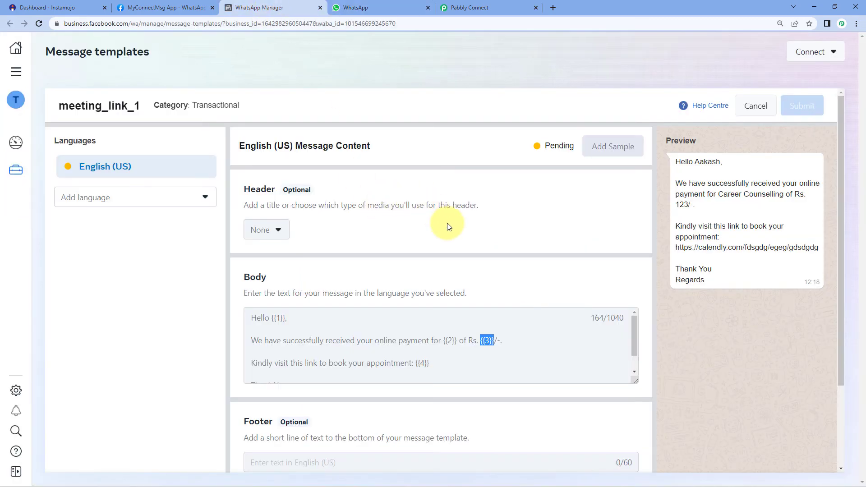
click(381, 7)
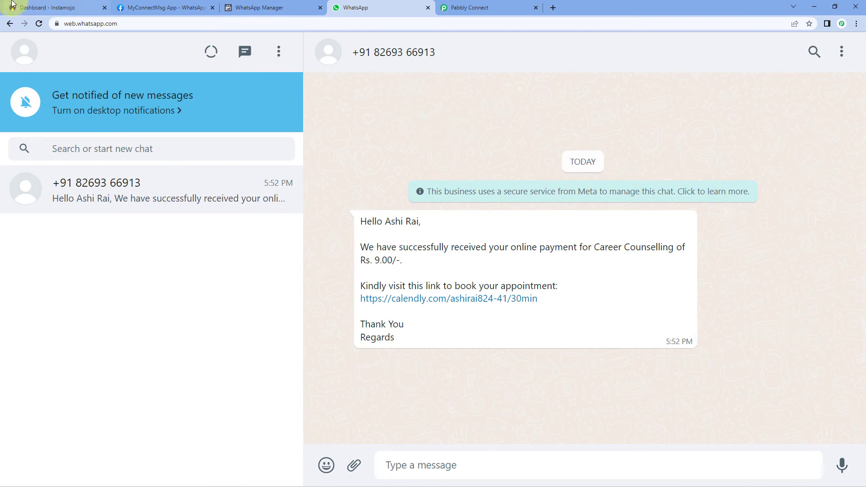
click(27, 8)
Copy the Career Counselling Sessions smart payment link and open it in an Incognito window.
click(154, 144)
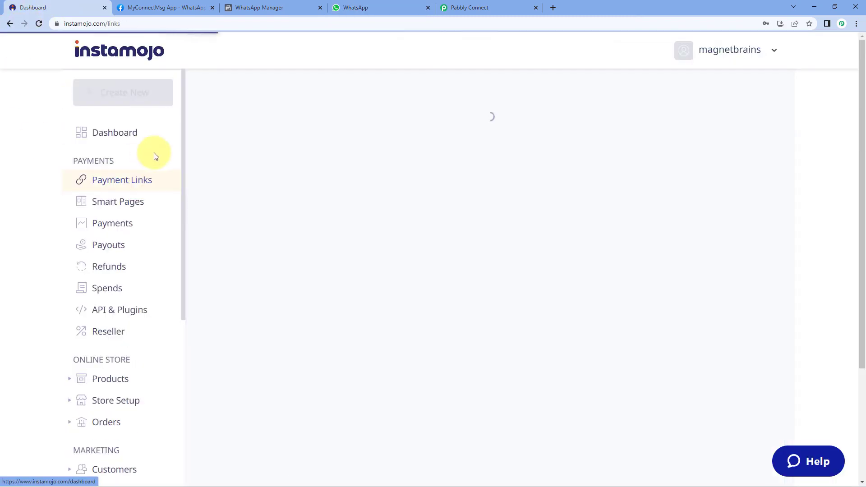
scroll(420, 265, down, 1)
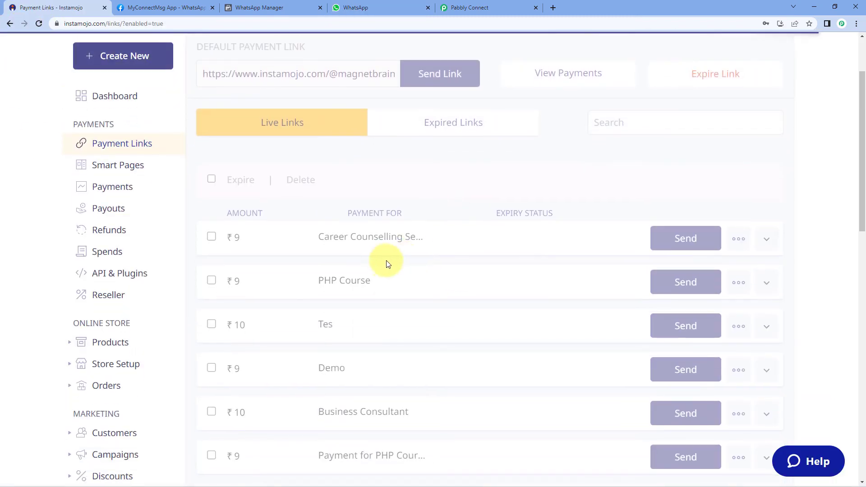
click(739, 239)
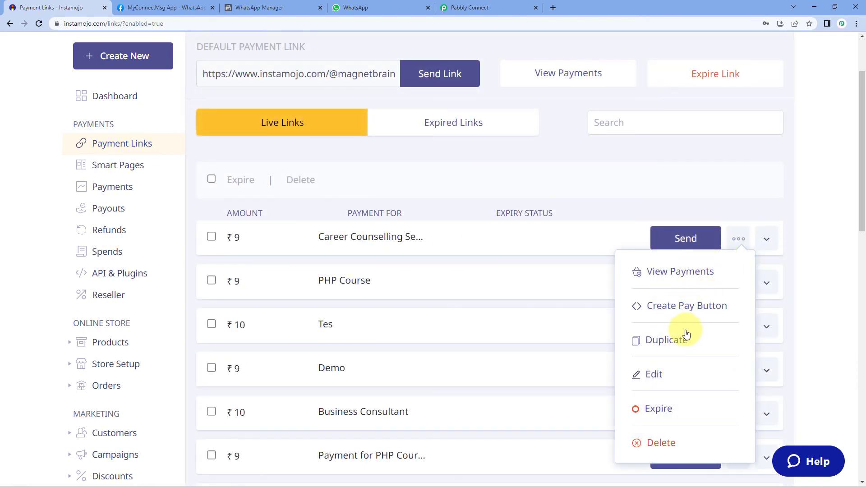
click(766, 239)
click(755, 283)
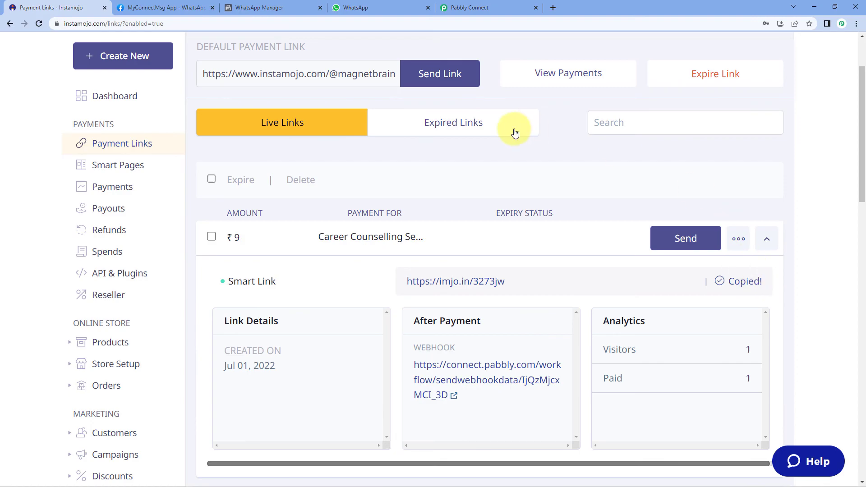
key(ctrl+shift+n)
key(ctrl+v)
key(Return)
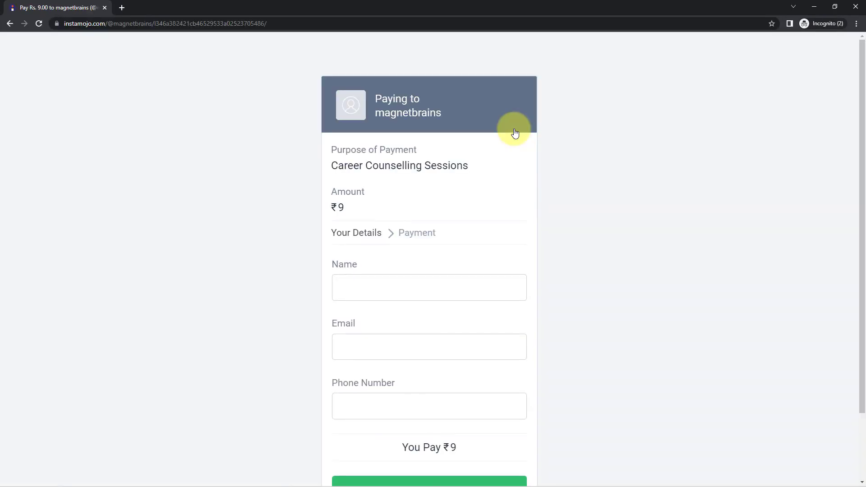
Fill in the test buyer's name, e-mail and phone number and complete the ₹9 payment.
click(383, 280)
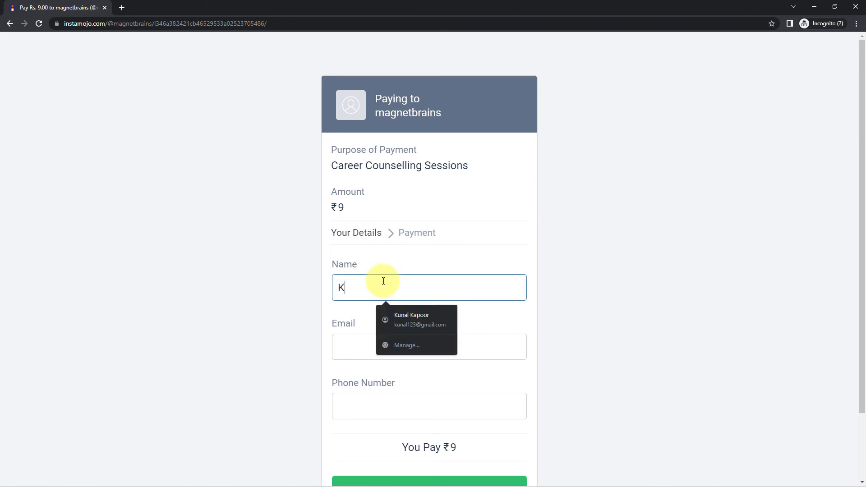
key(Tab)
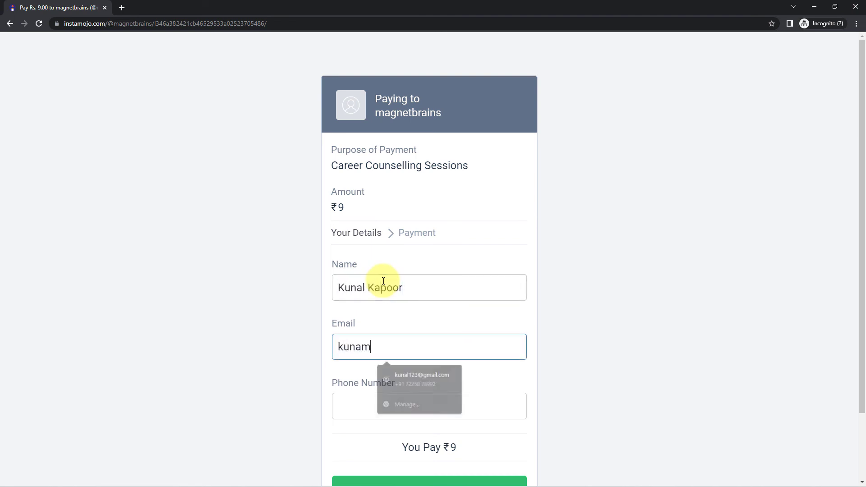
key(Tab)
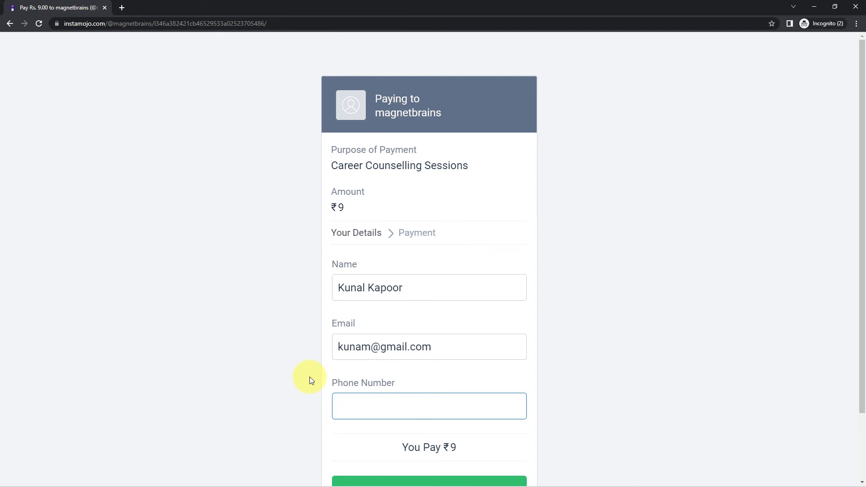
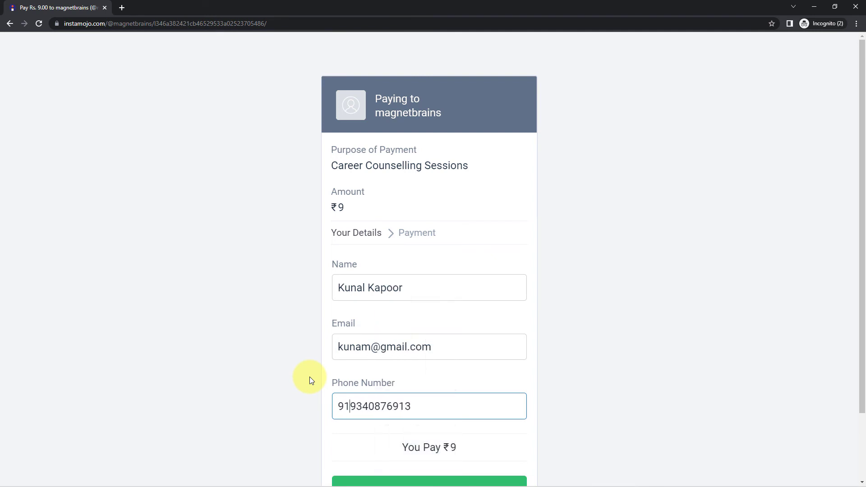
scroll(432, 401, down, 2)
click(432, 401)
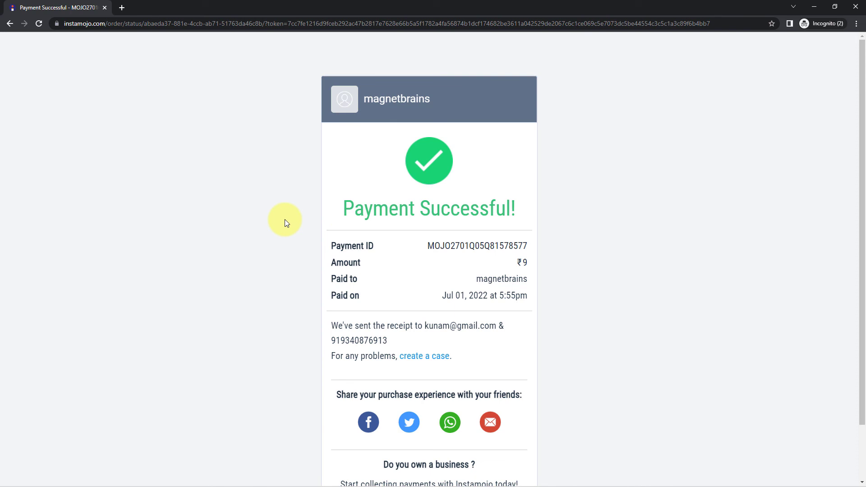
drag(502, 325, 282, 346)
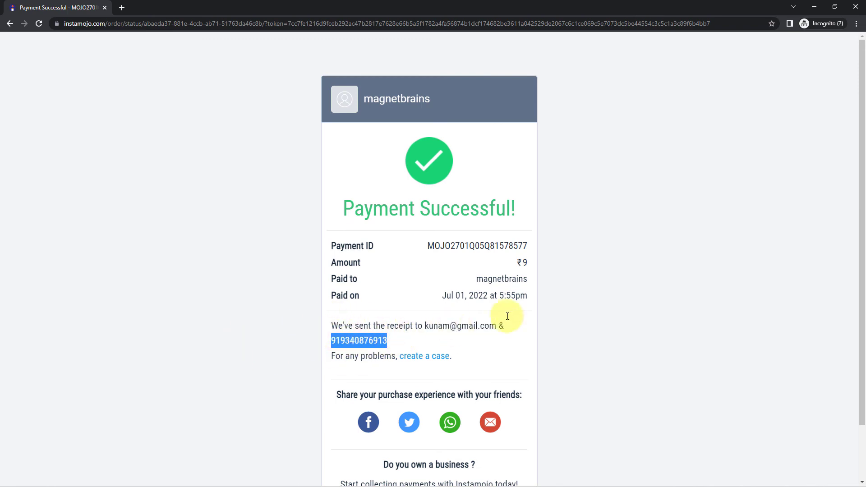
click(815, 7)
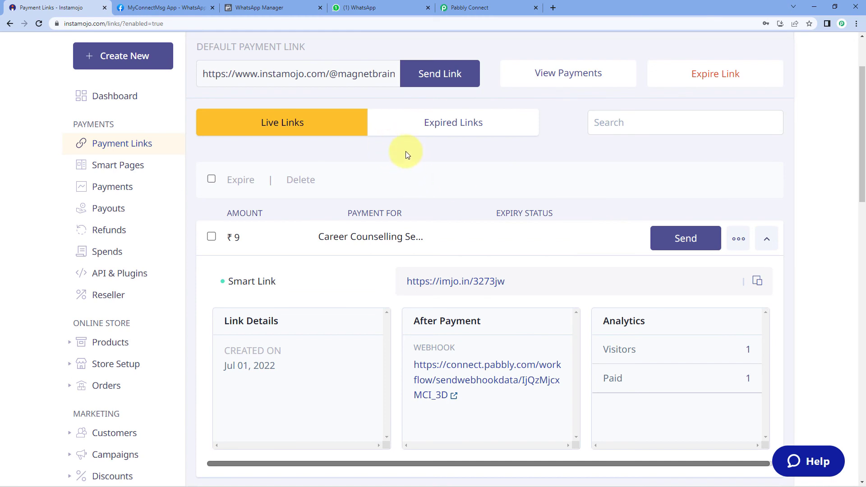
Review the WhatsApp confirmation's buyer name, Career Counselling and 9.00 amount, then mark the business not spam.
click(385, 6)
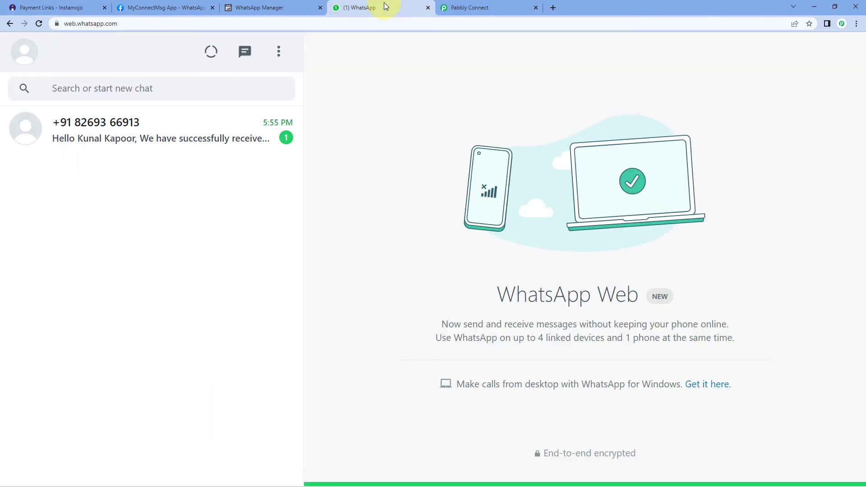
click(209, 131)
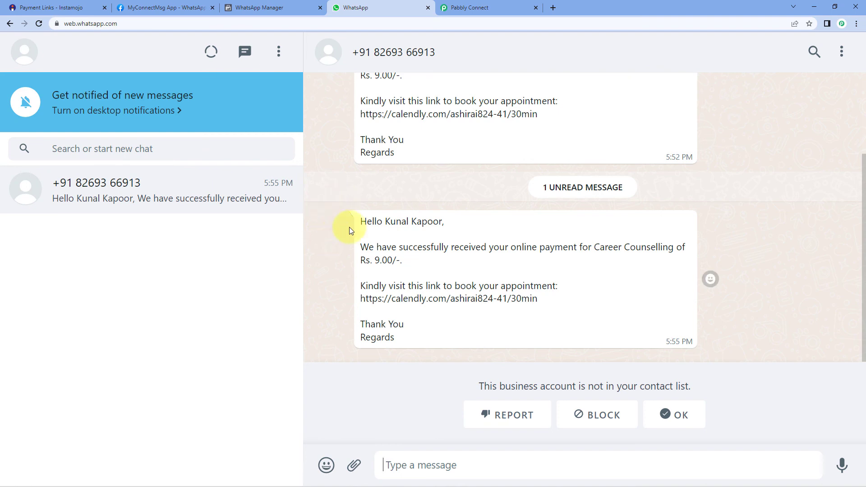
drag(386, 222, 442, 222)
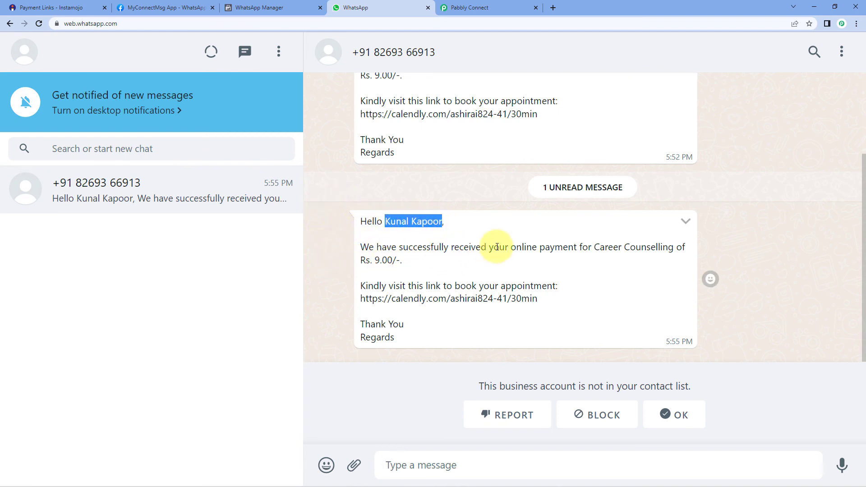
drag(593, 247, 673, 249)
drag(375, 260, 390, 276)
click(390, 276)
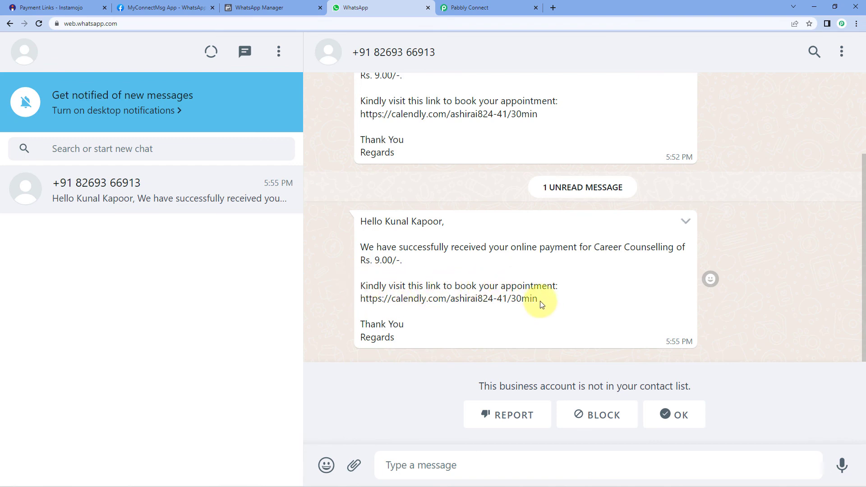
click(683, 421)
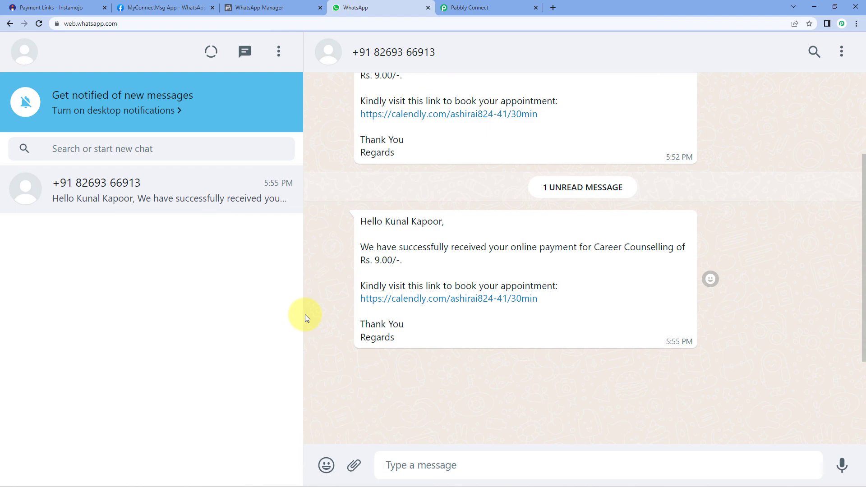
click(489, 8)
Collapse the Instamojo trigger card so the ON workflow shows its three step summaries.
scroll(712, 148, up, 1)
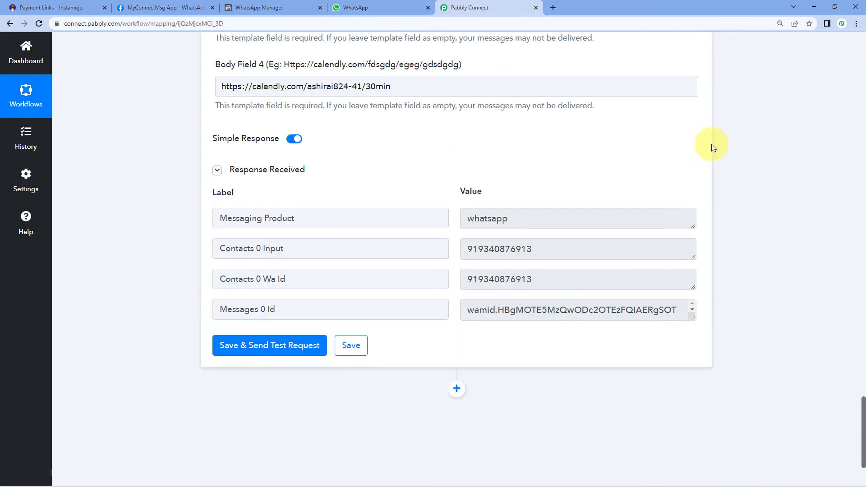
scroll(713, 153, up, 7)
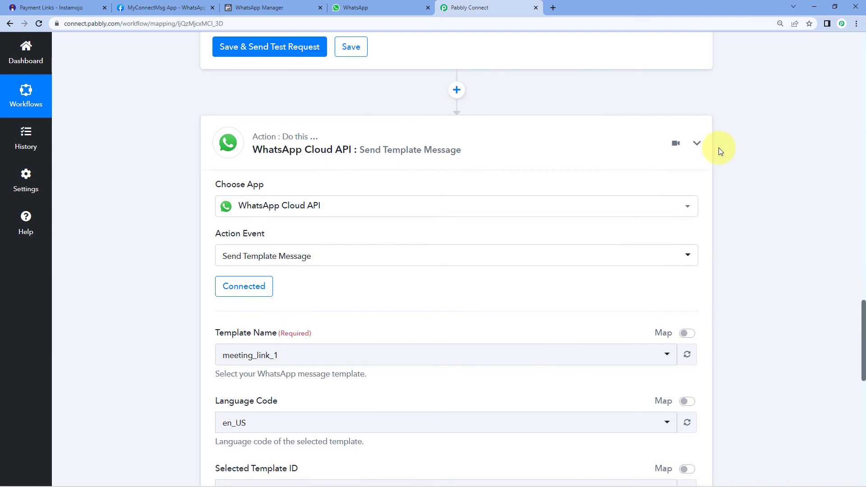
scroll(718, 148, up, 10)
scroll(724, 162, up, 5)
scroll(721, 162, up, 10)
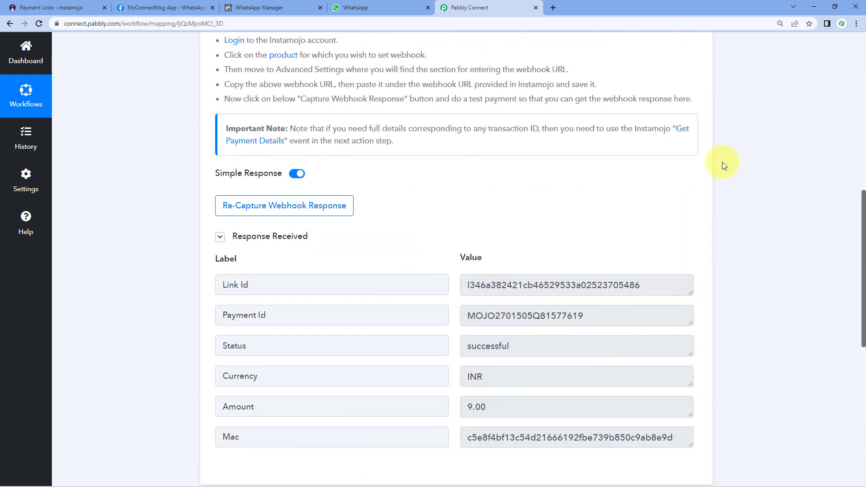
click(704, 178)
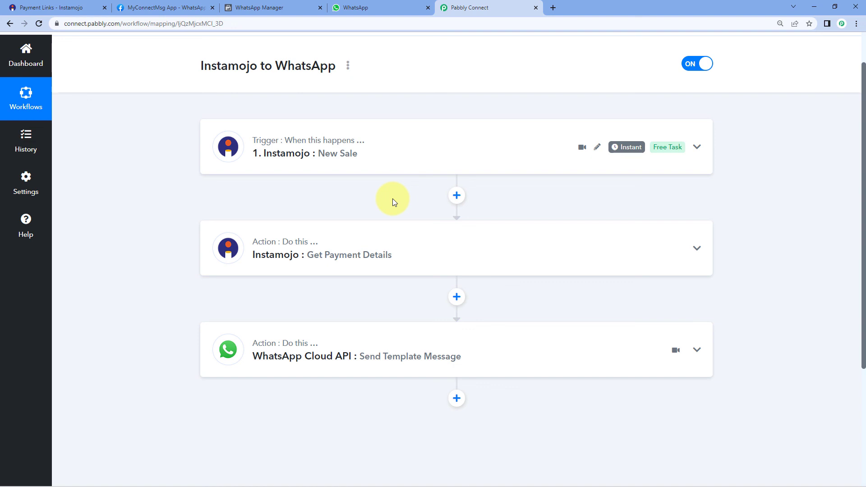
scroll(383, 192, down, 1)
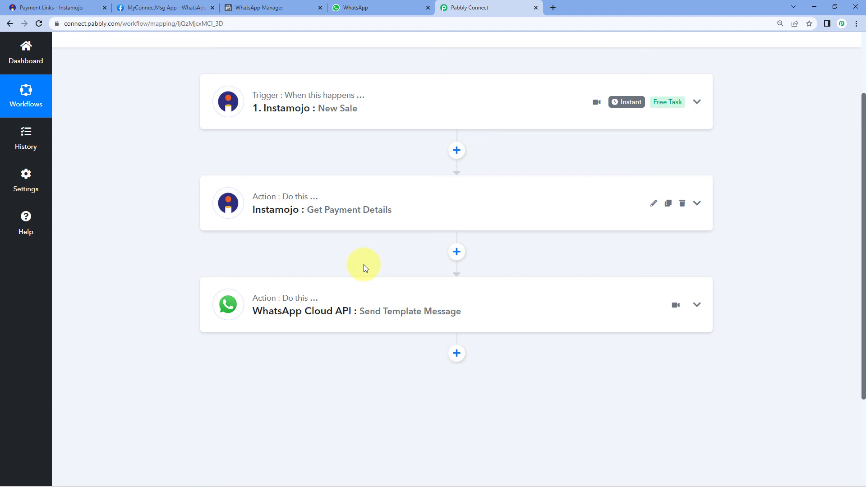
scroll(397, 243, up, 2)
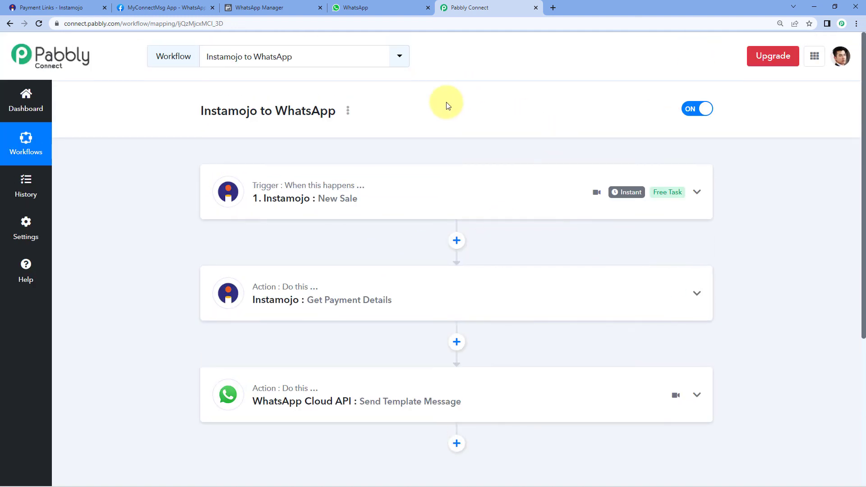